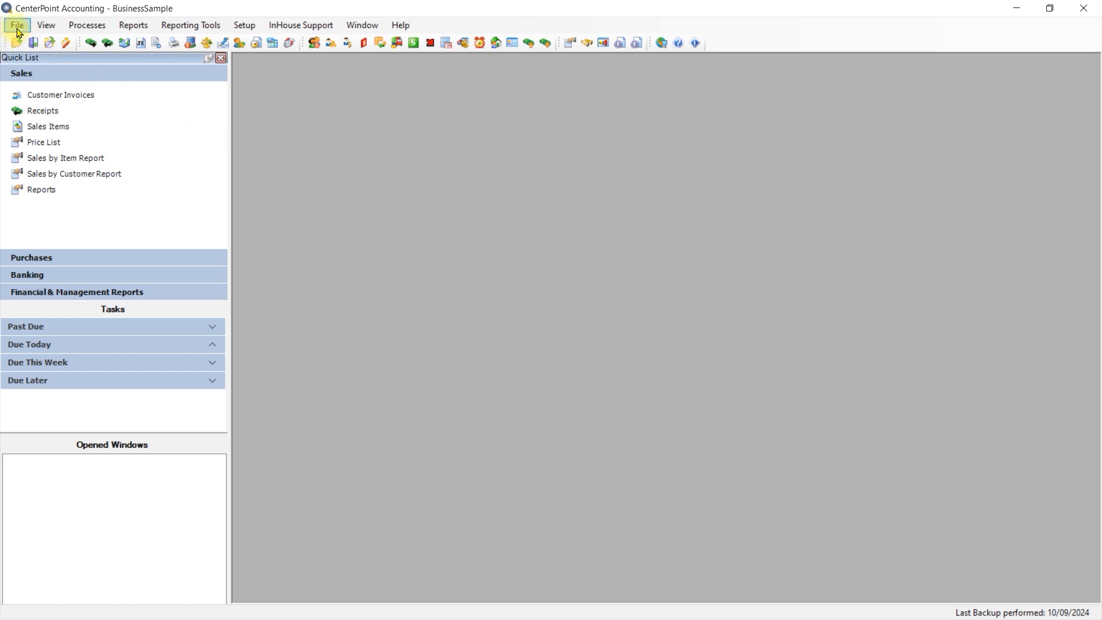
Step: Open Preferences and review the database-level printing settings for customer invoices and the email server setup
{"action": "left_click", "coordinate": [17, 27]}
{"action": "left_click", "coordinate": [42, 135]}
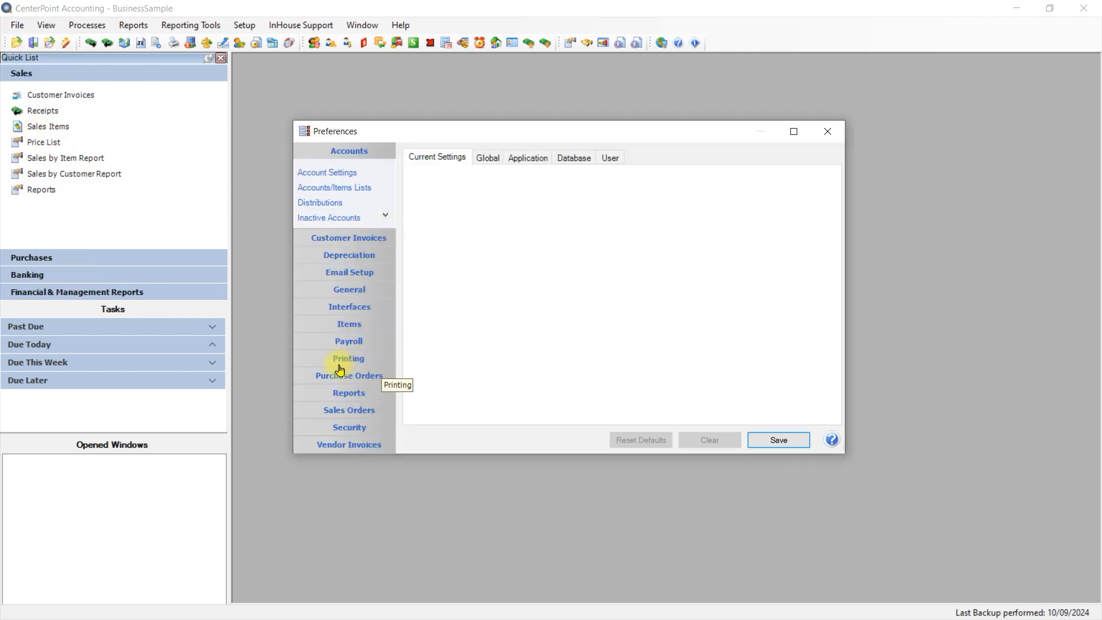
{"action": "left_click", "coordinate": [348, 361]}
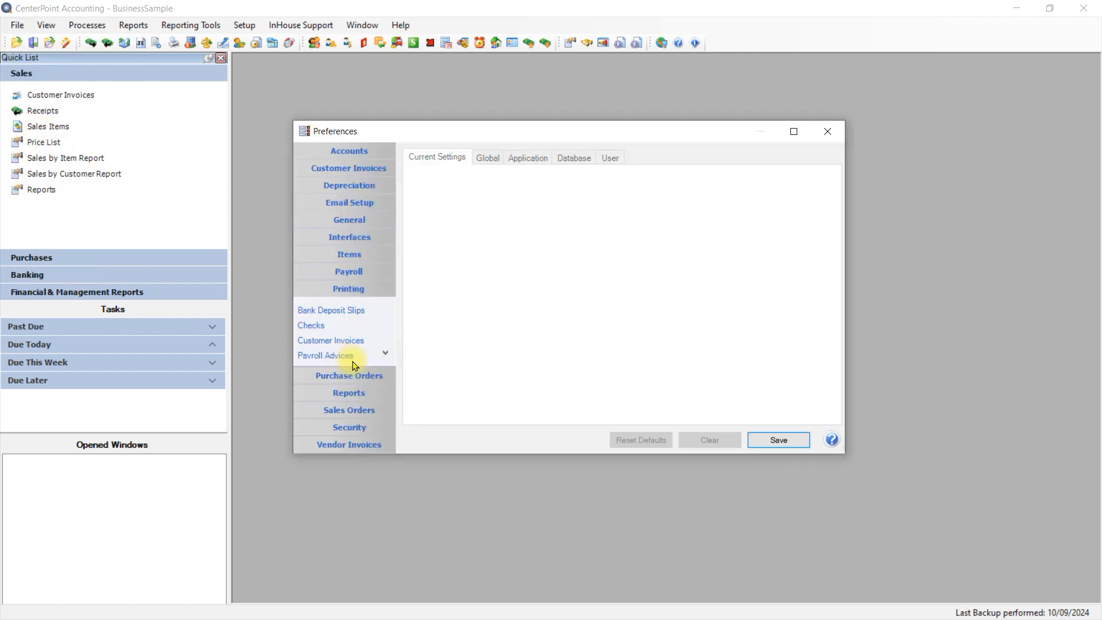
{"action": "left_click", "coordinate": [304, 341]}
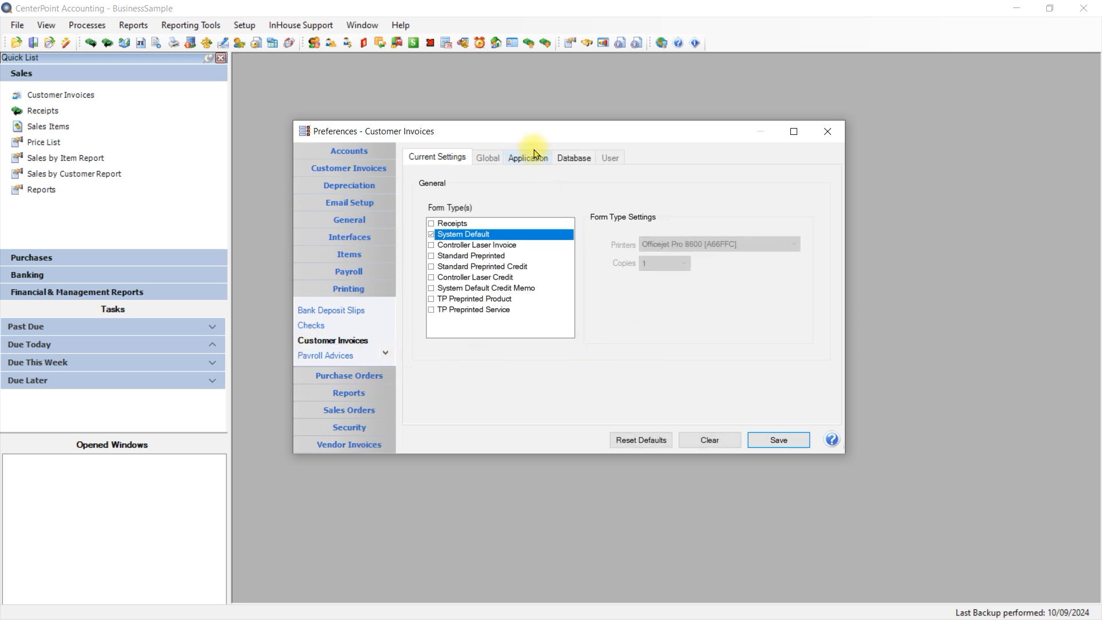
{"action": "left_click", "coordinate": [568, 163]}
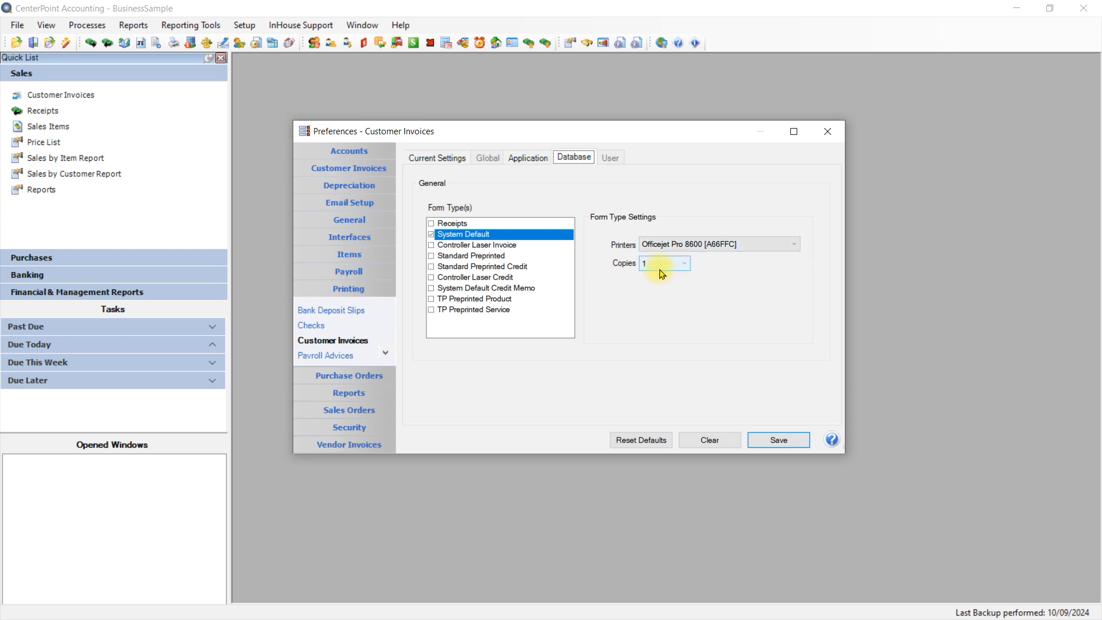
{"action": "left_click", "coordinate": [352, 209]}
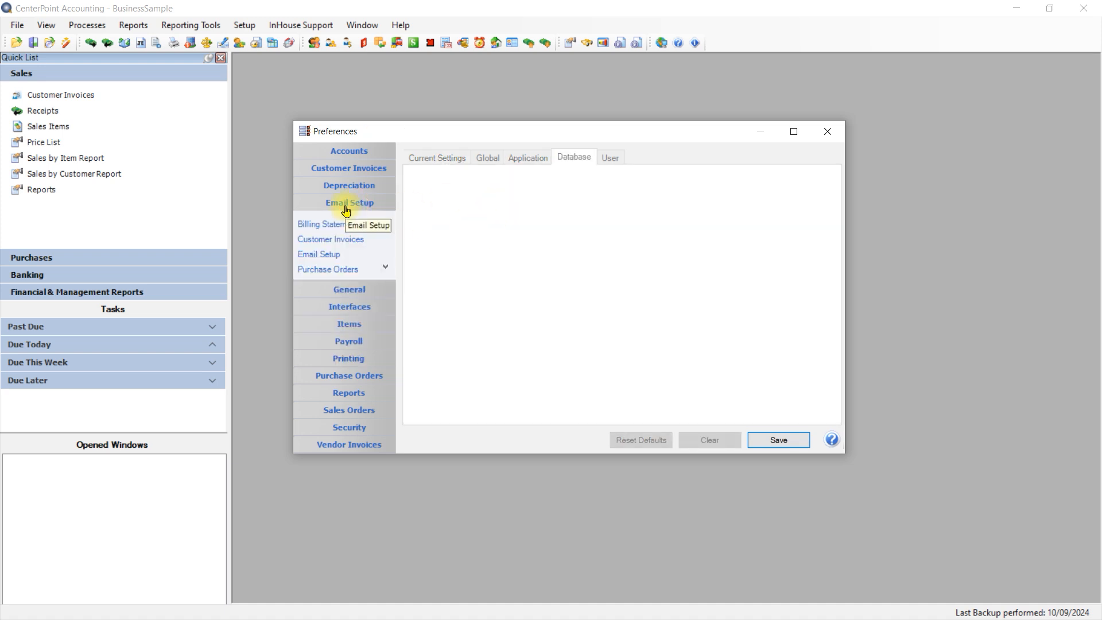
{"action": "left_click", "coordinate": [319, 256]}
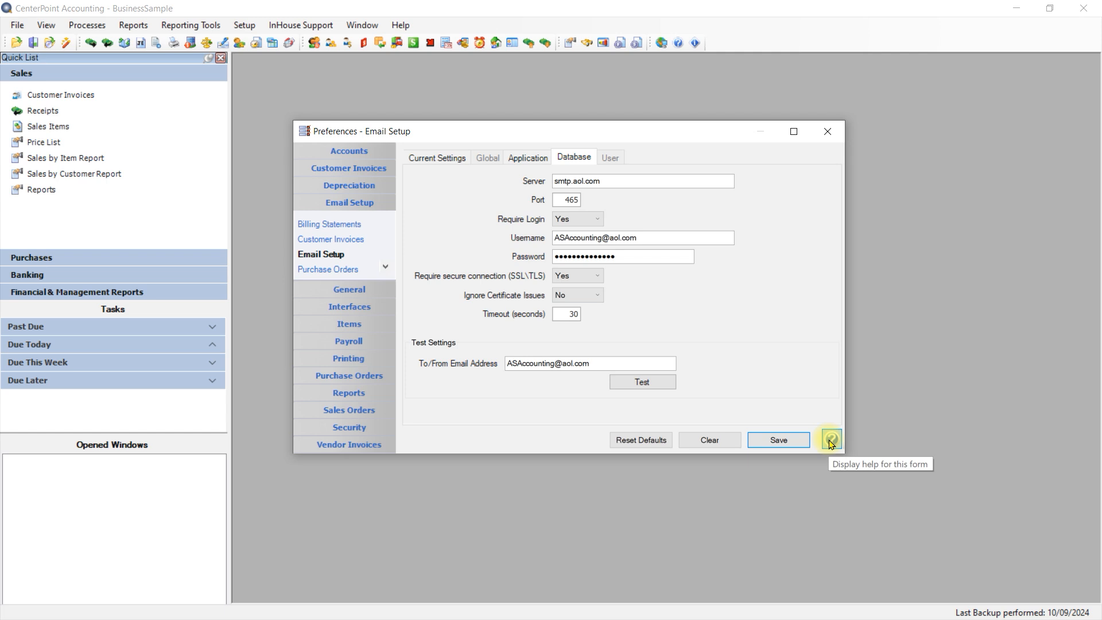
Step: Add the Company Email field on a new line below Company Phone in the database-level customer invoice email message
{"action": "left_click", "coordinate": [314, 241]}
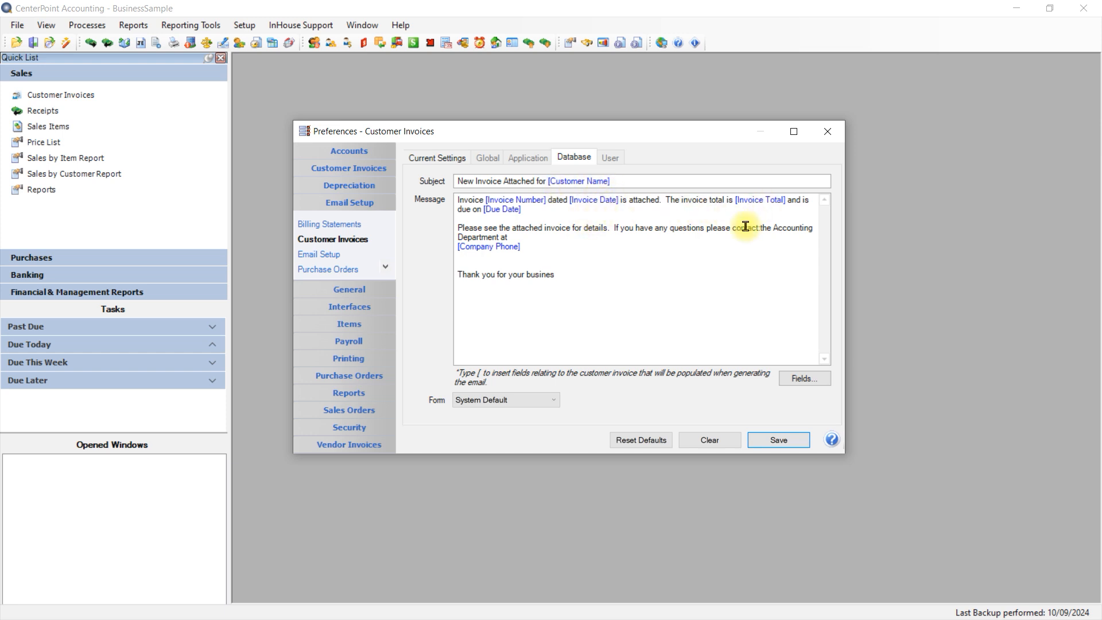
{"action": "left_click", "coordinate": [528, 244]}
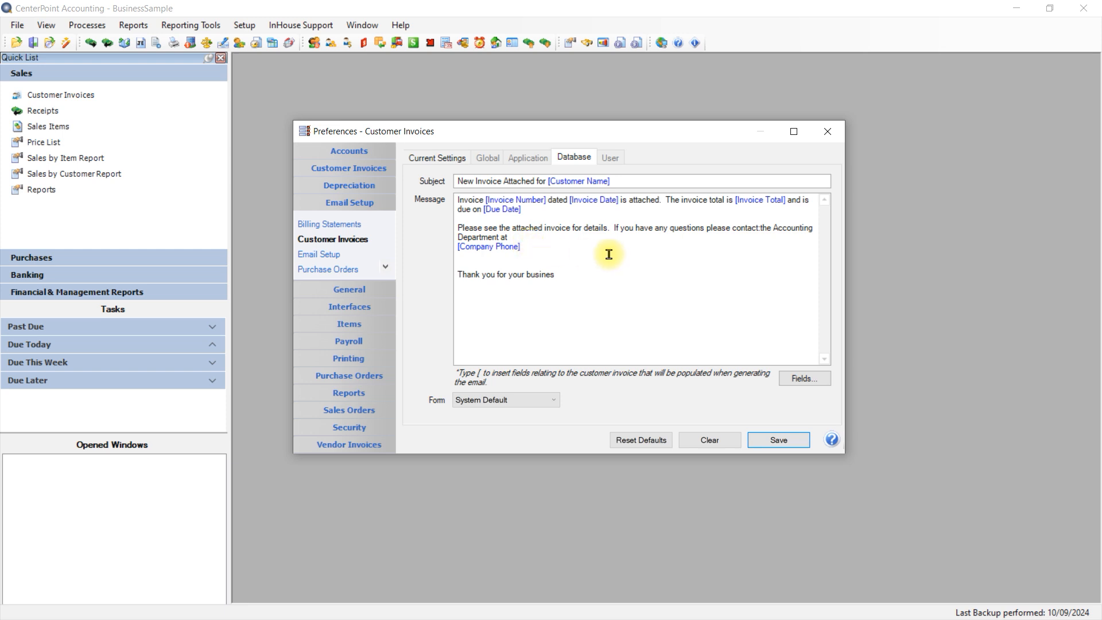
{"action": "key", "text": "Return"}
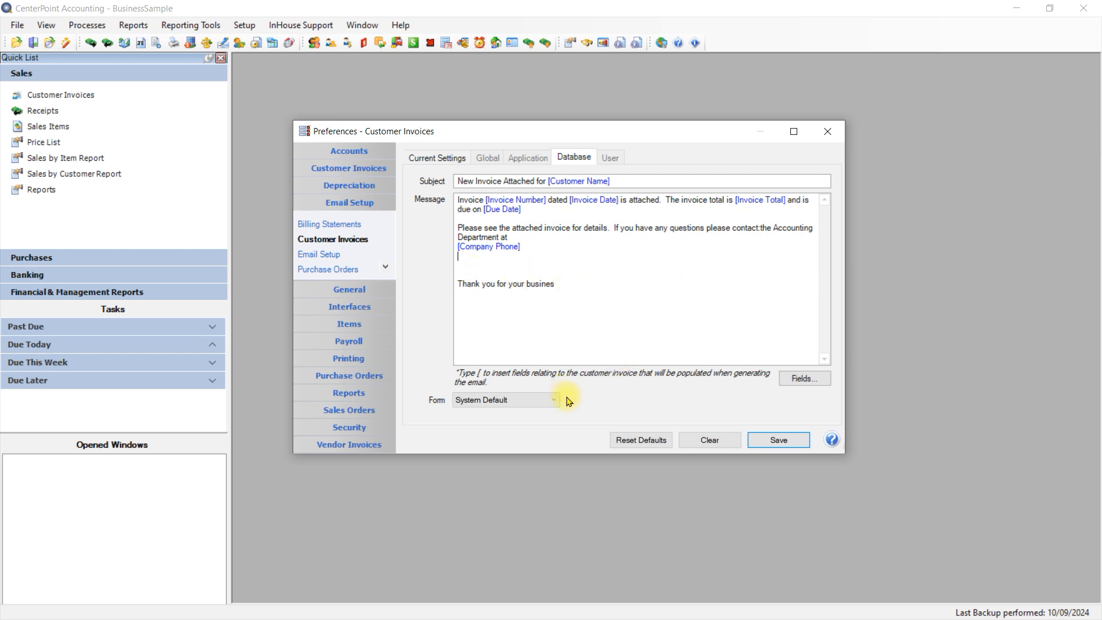
{"action": "left_click", "coordinate": [820, 385]}
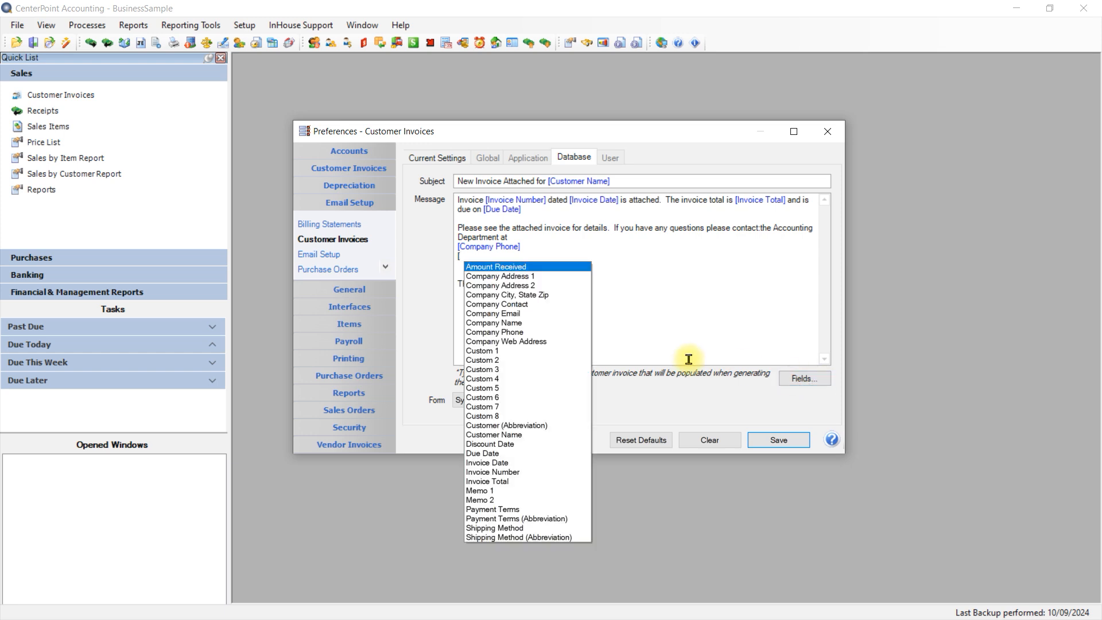
{"action": "left_click", "coordinate": [540, 315]}
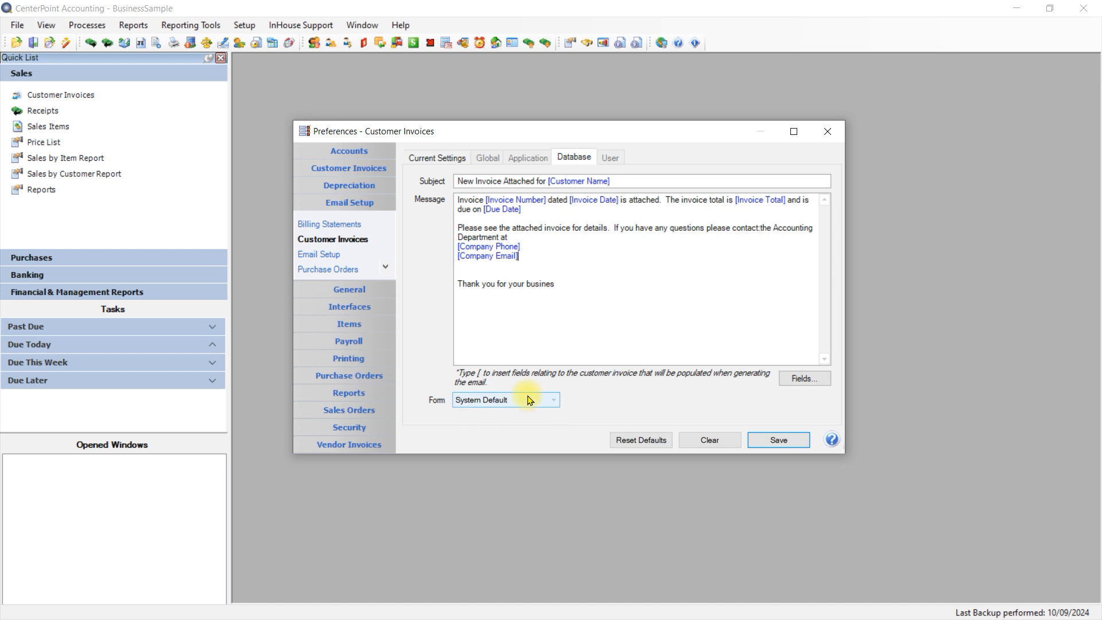
Step: Check the form choices for emailed customer invoices, keep System Default, and save the preferences
{"action": "left_click", "coordinate": [557, 404]}
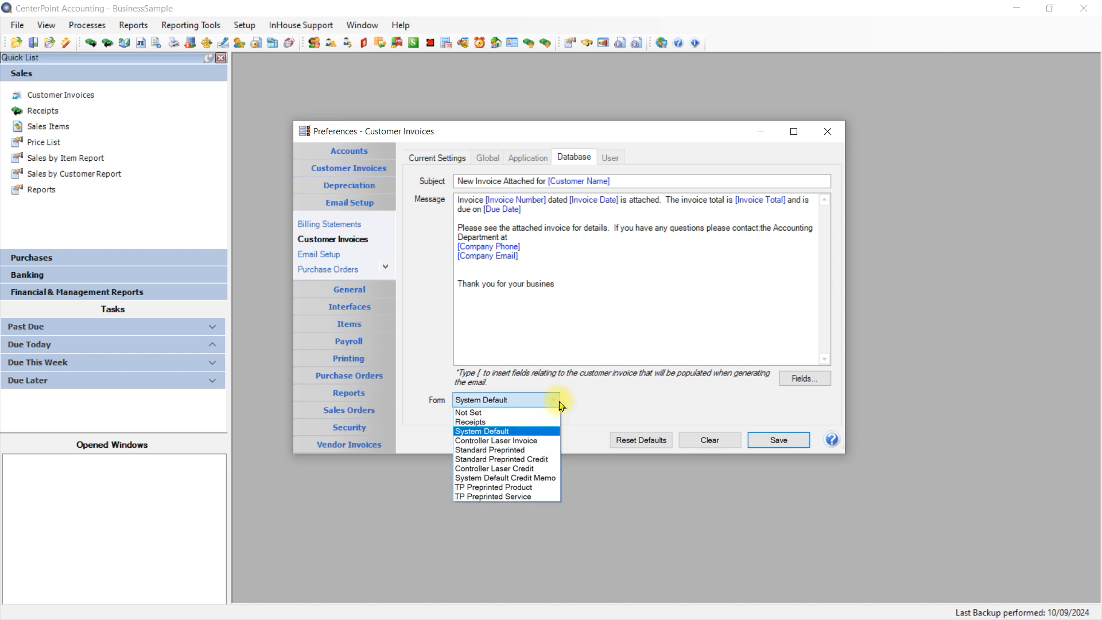
{"action": "left_click", "coordinate": [606, 403]}
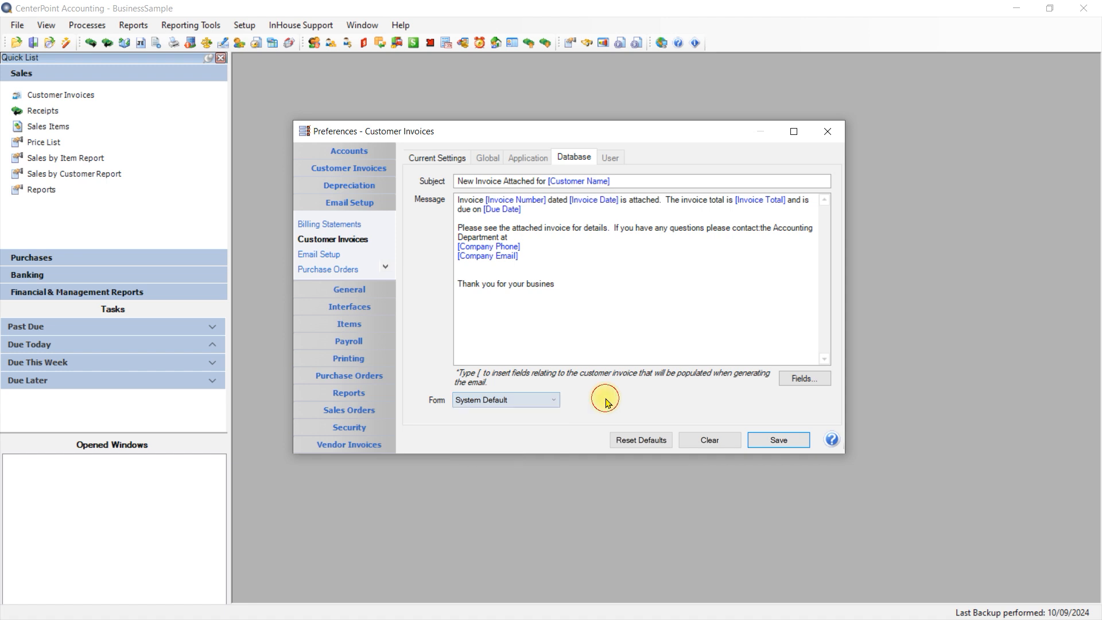
{"action": "left_click", "coordinate": [771, 448]}
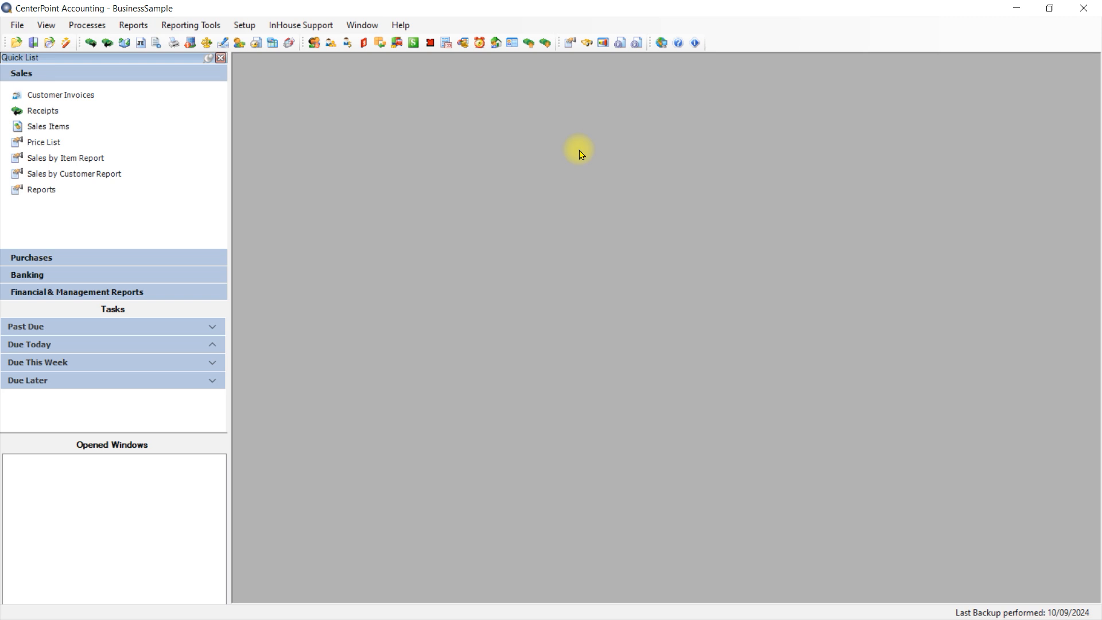
Step: Open the Email Addresses setup and review the Customer Invoices sending options for the Sales and Accounting addresses
{"action": "left_click", "coordinate": [244, 26]}
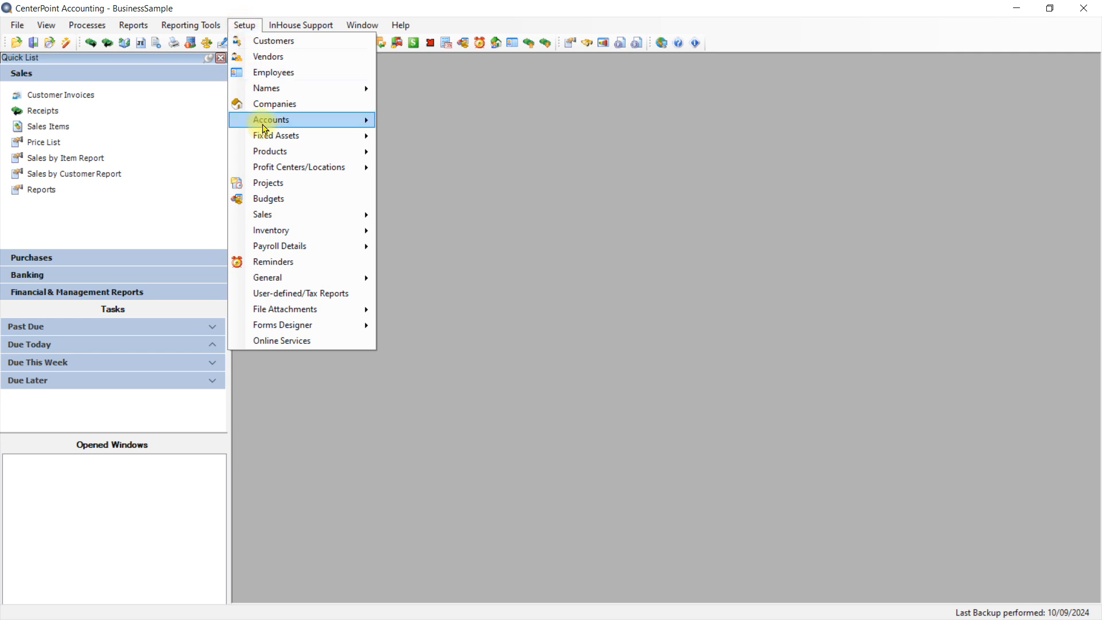
{"action": "mouse_move", "coordinate": [270, 233]}
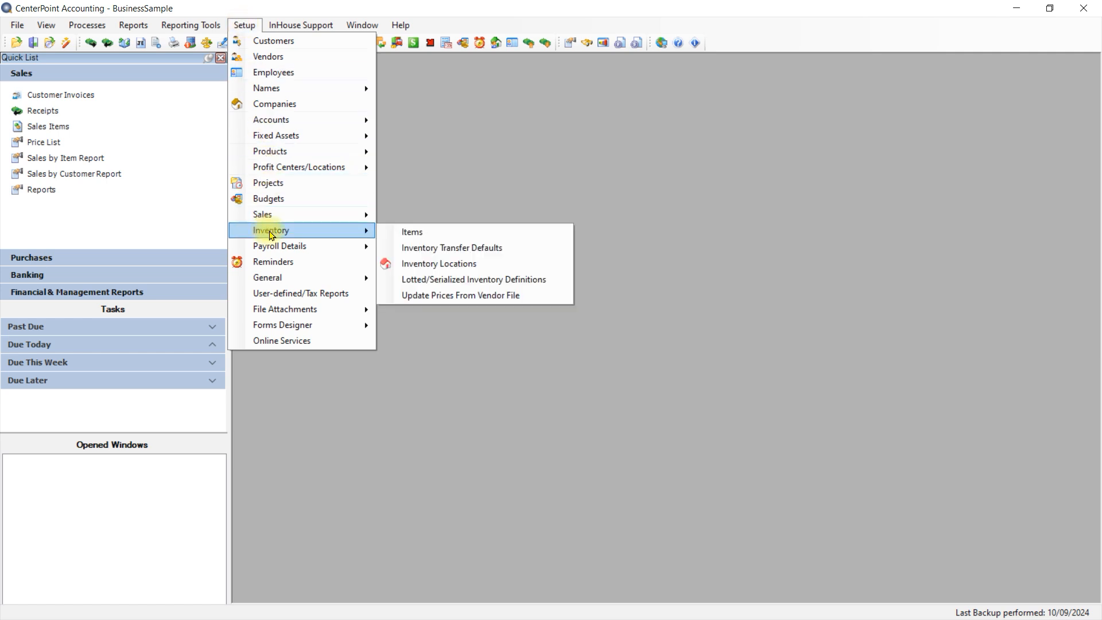
{"action": "mouse_move", "coordinate": [266, 278]}
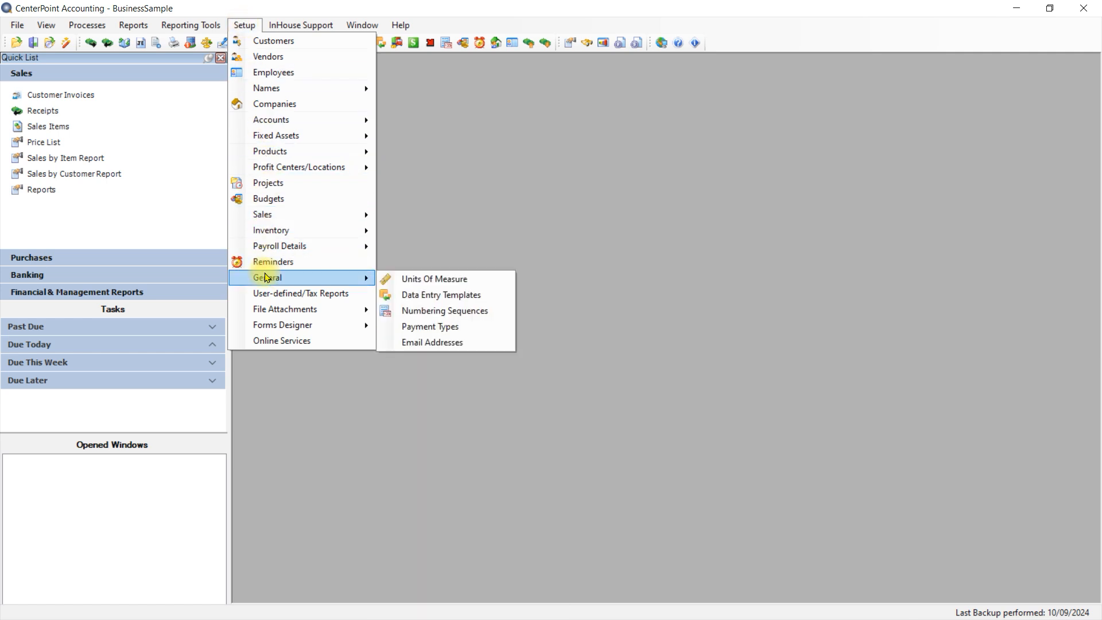
{"action": "left_click", "coordinate": [446, 344]}
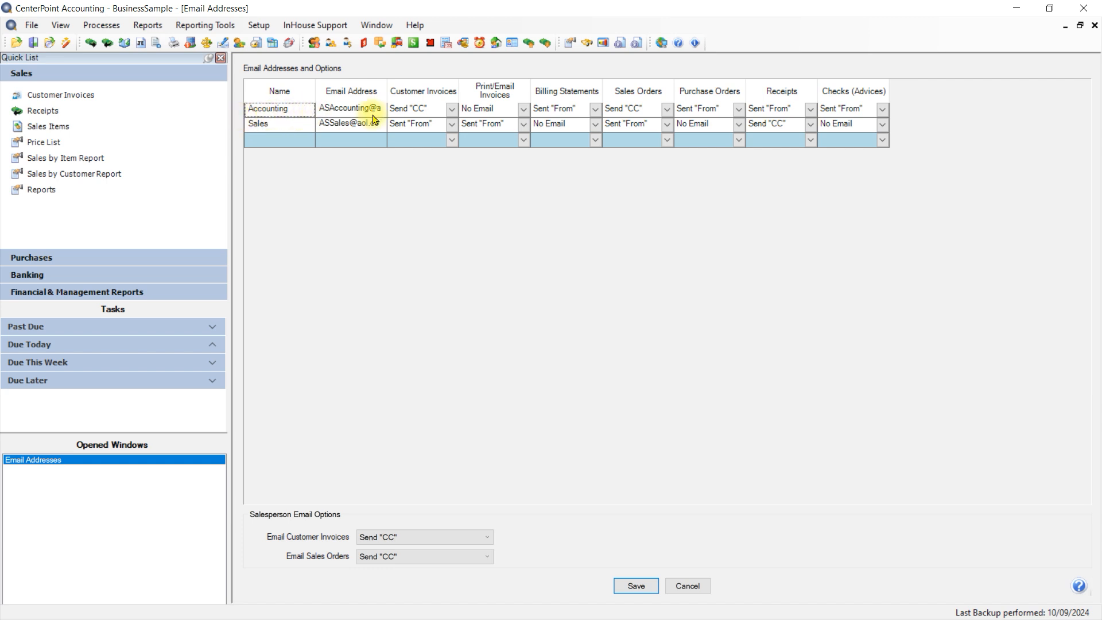
{"action": "left_click", "coordinate": [450, 125]}
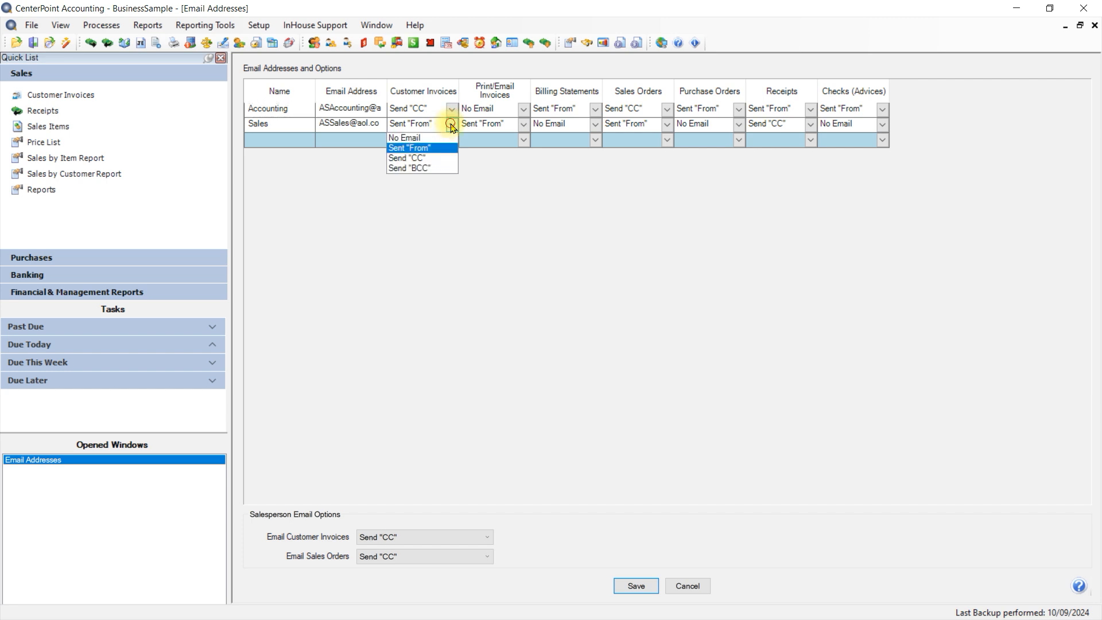
{"action": "left_click", "coordinate": [451, 125]}
{"action": "left_click", "coordinate": [453, 109]}
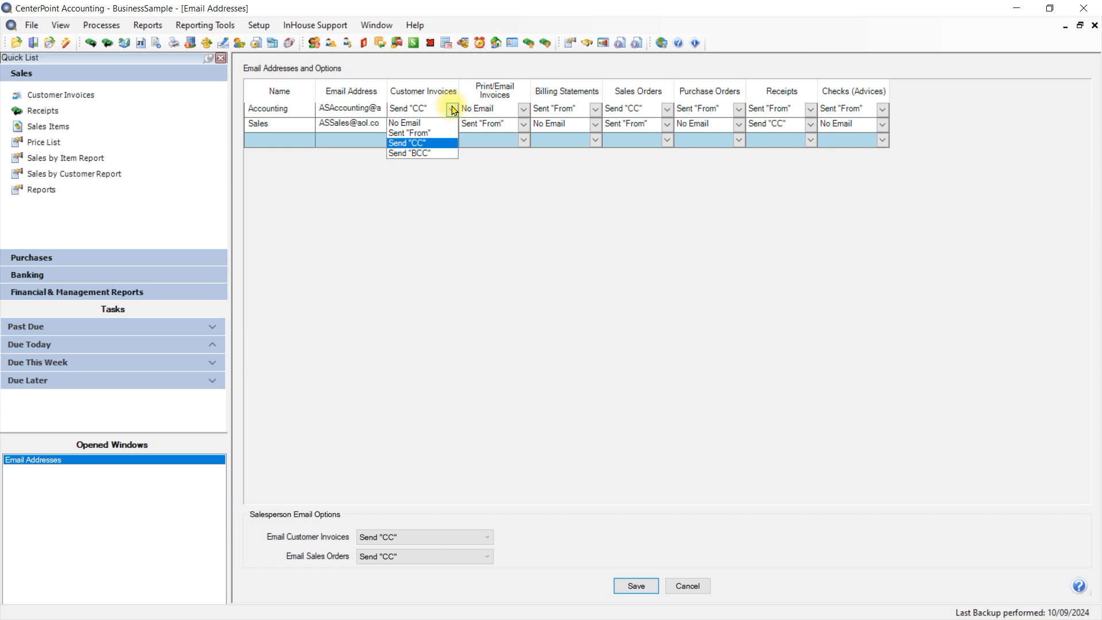
{"action": "left_click", "coordinate": [452, 109]}
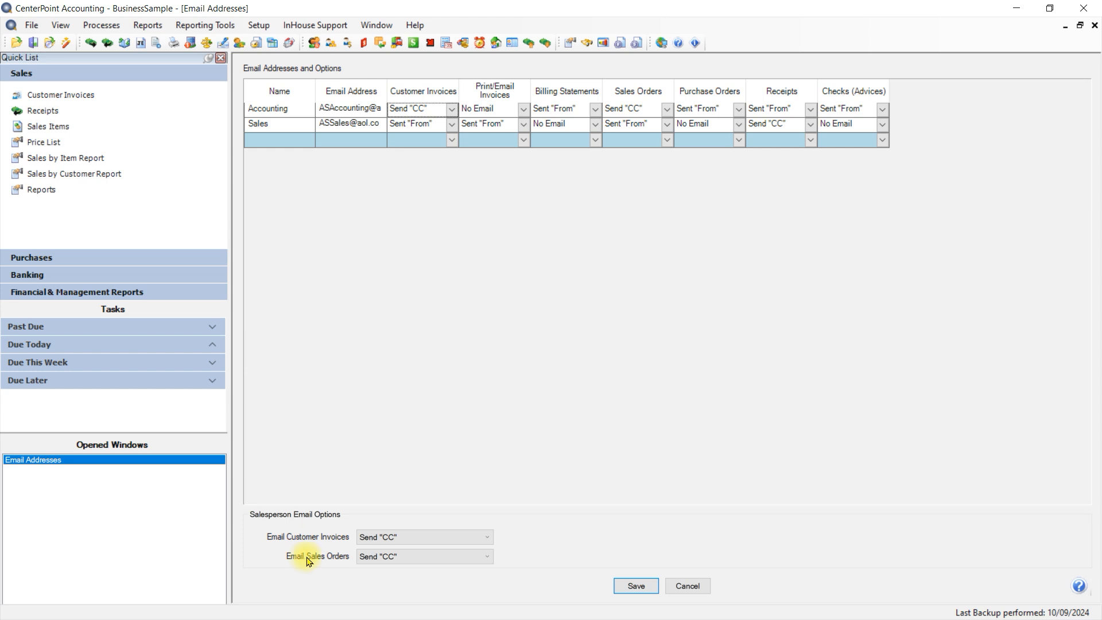
Step: Set the salesperson option for emailing customer invoices to Send "CC" and save the email address setup
{"action": "left_click", "coordinate": [418, 537]}
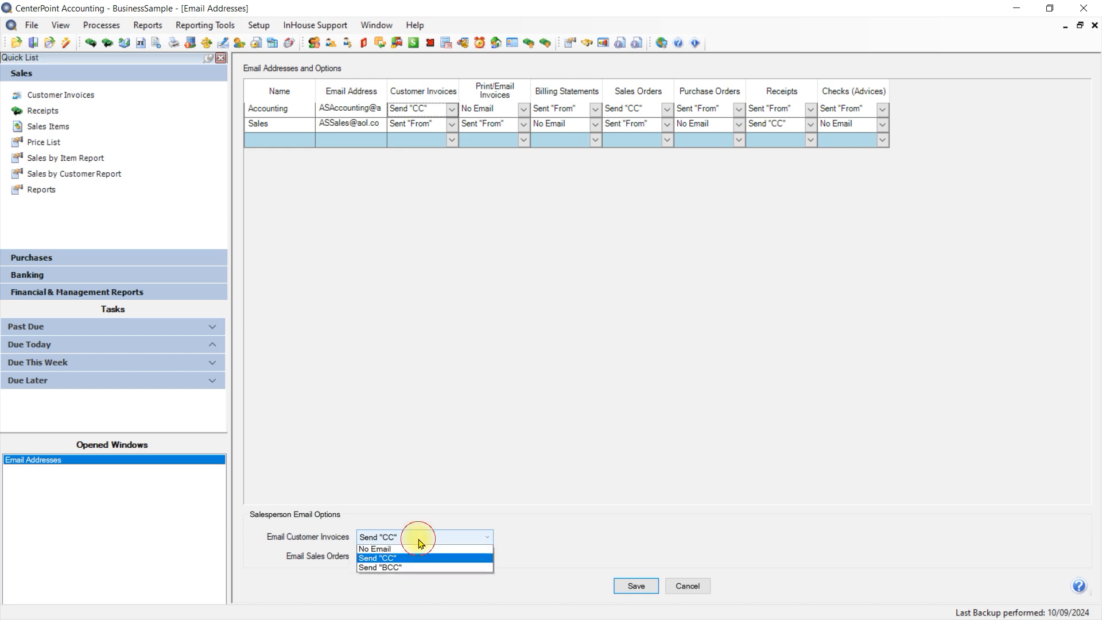
{"action": "left_click", "coordinate": [398, 561]}
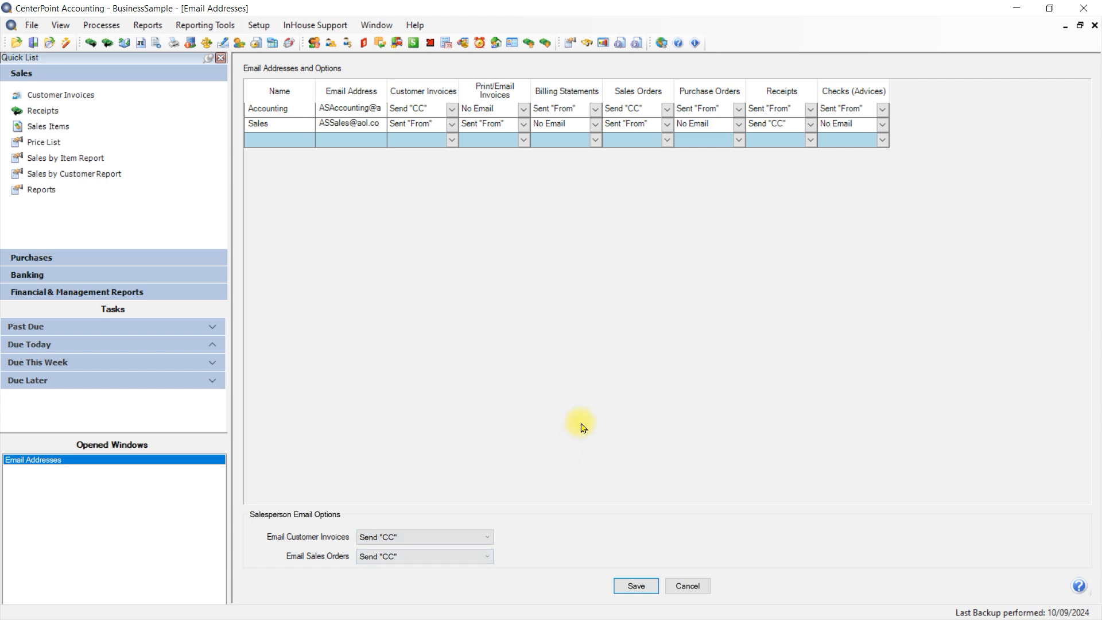
{"action": "left_click", "coordinate": [635, 587]}
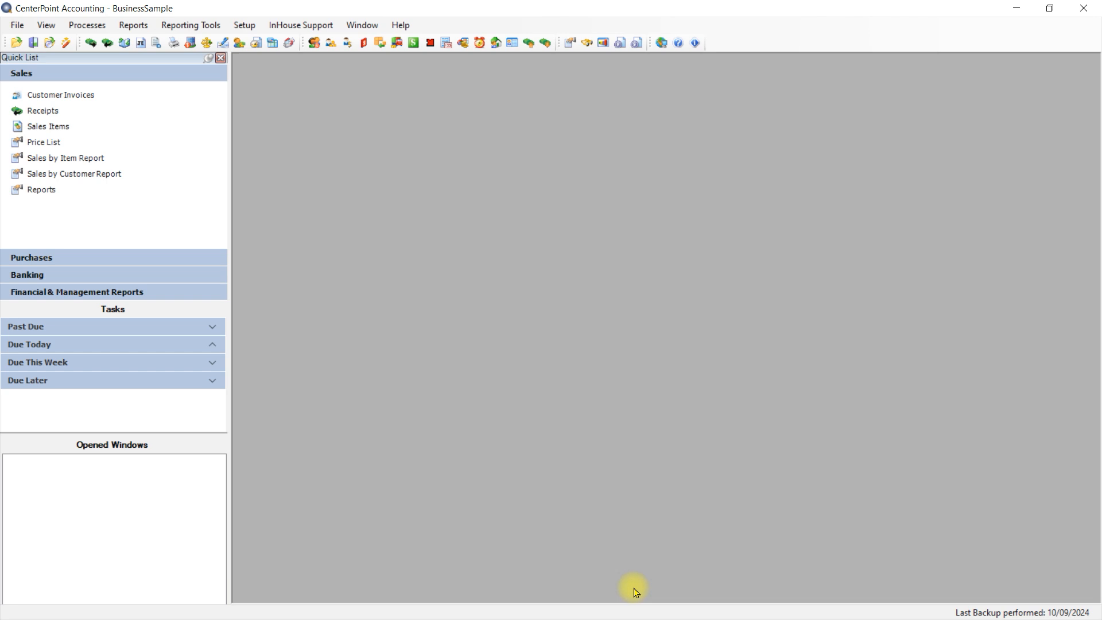
Step: Open the Red Wing Bike Club customer record, review its Email/Print options, and save and close the record
{"action": "left_click", "coordinate": [245, 26]}
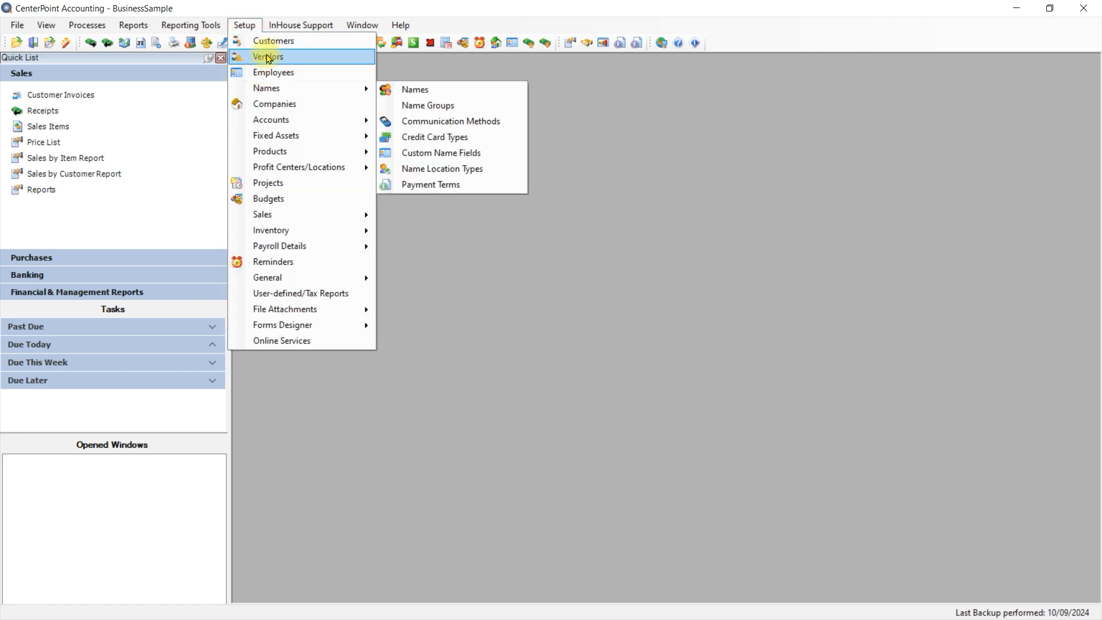
{"action": "left_click", "coordinate": [265, 44]}
{"action": "left_click", "coordinate": [346, 228]}
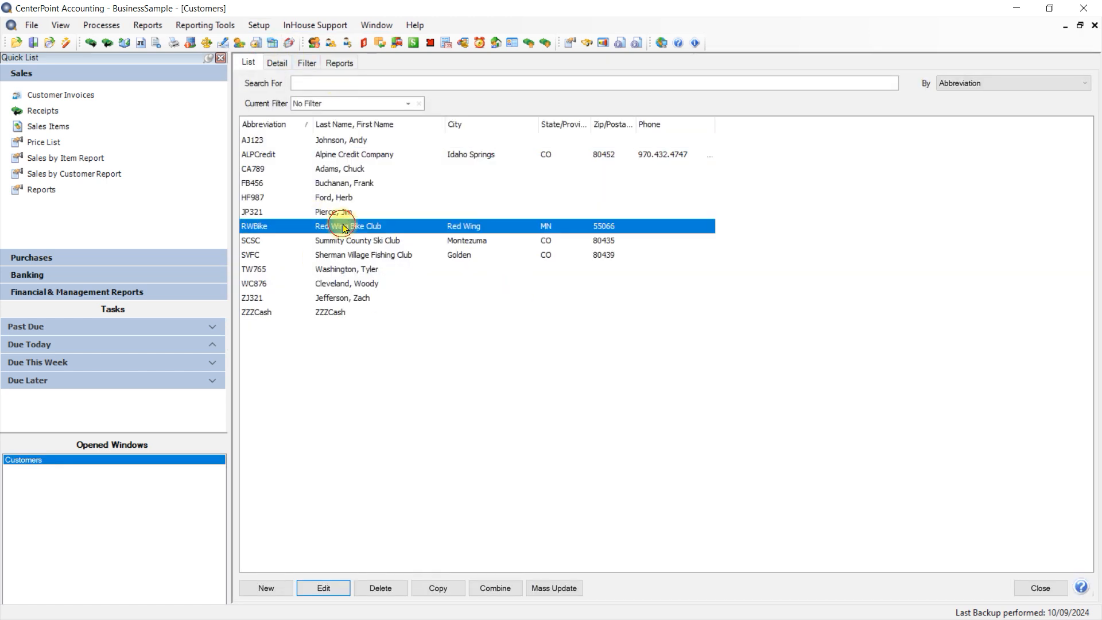
{"action": "left_click", "coordinate": [323, 588]}
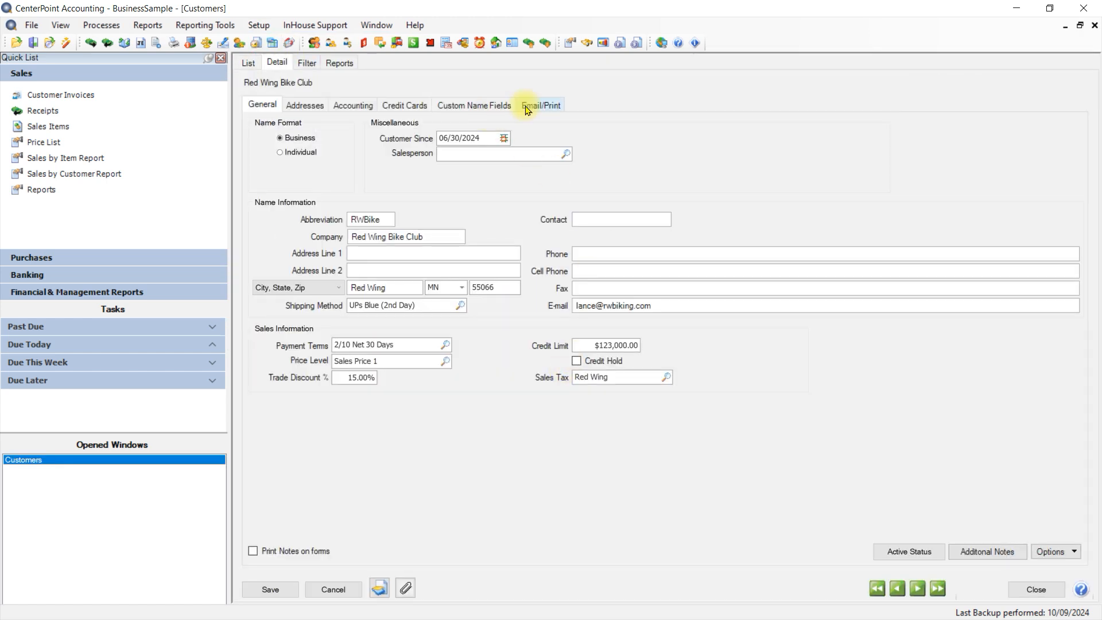
{"action": "left_click", "coordinate": [529, 108]}
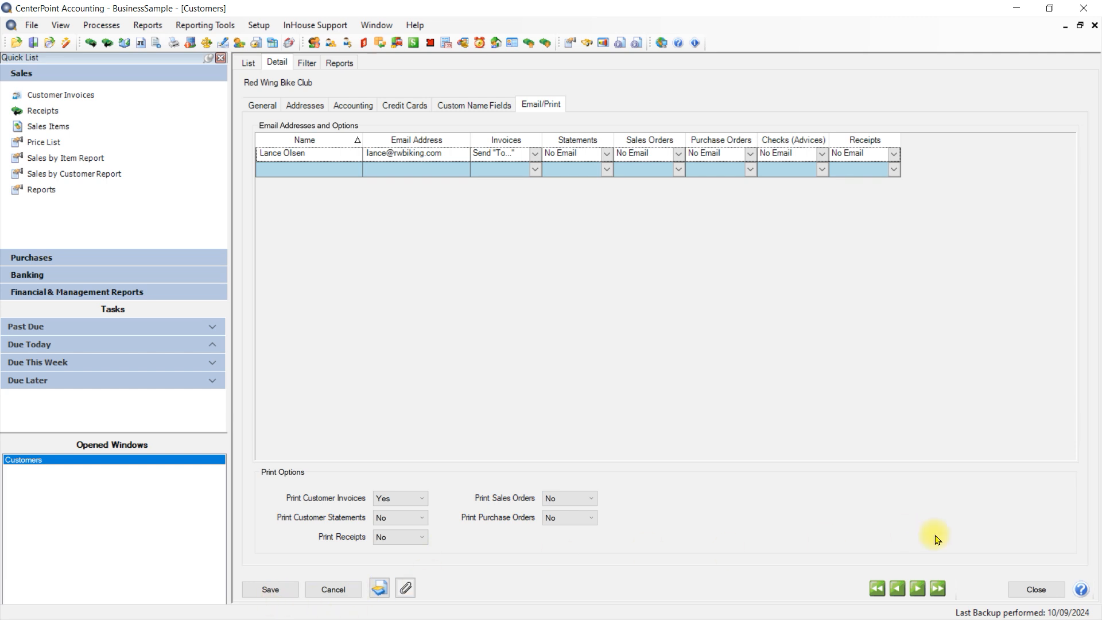
{"action": "left_click", "coordinate": [273, 590]}
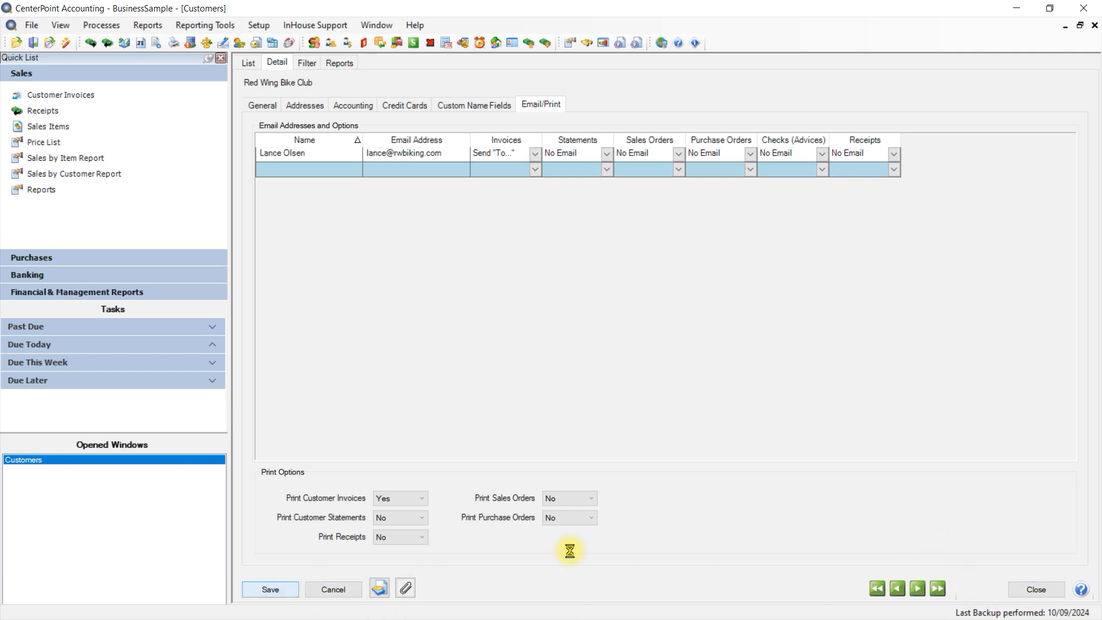
{"action": "left_click", "coordinate": [1041, 588]}
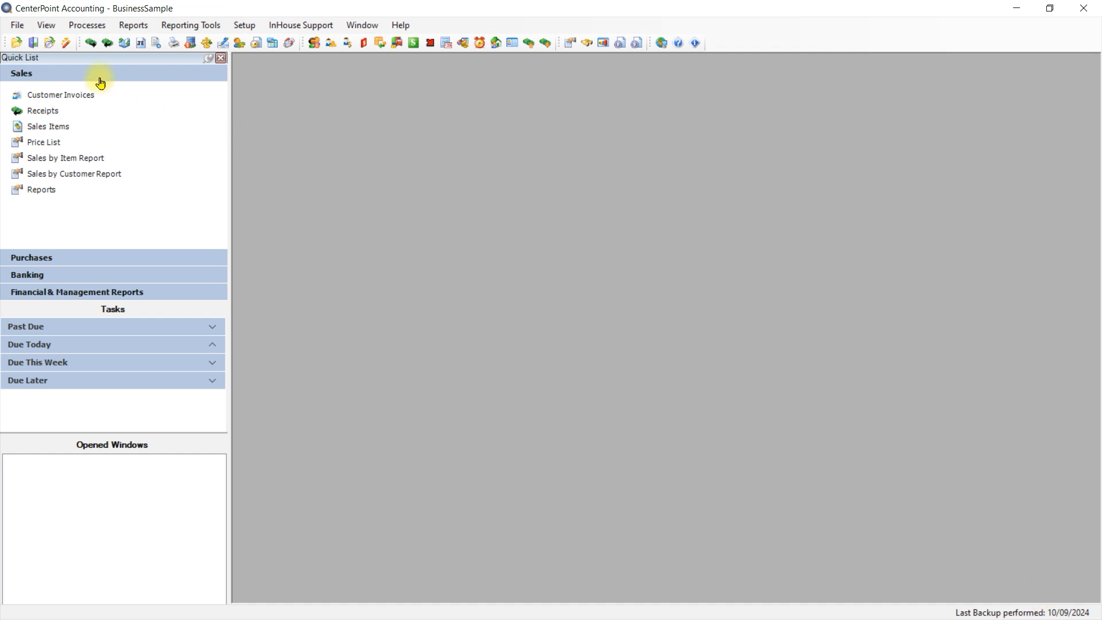
Step: Start a new customer invoice and choose Red Wing Bike Club as the customer
{"action": "left_click", "coordinate": [89, 29]}
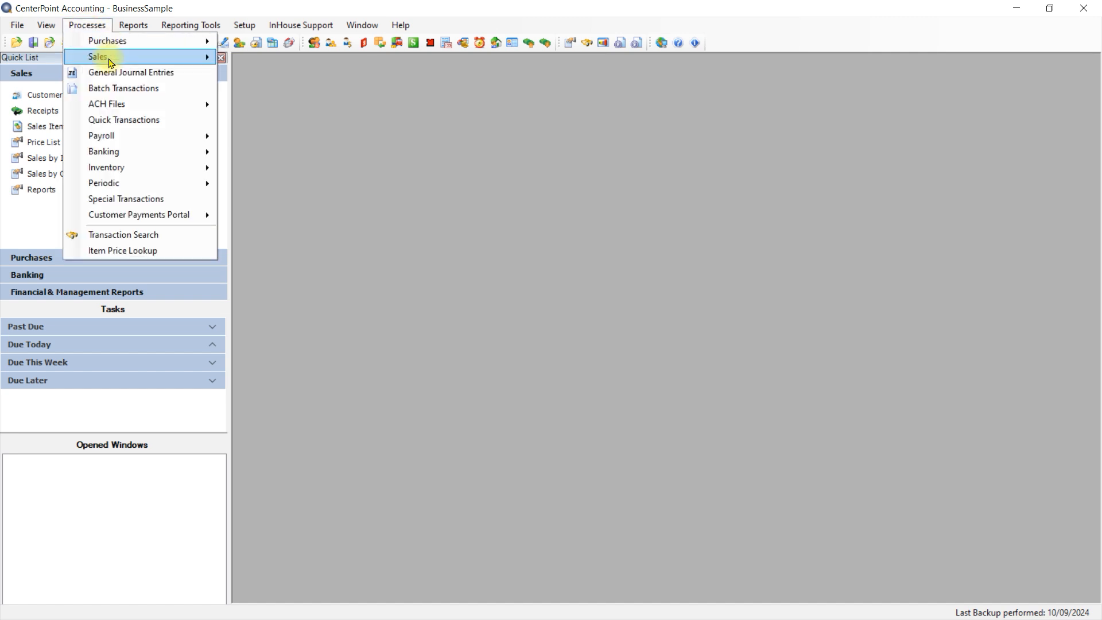
{"action": "mouse_move", "coordinate": [108, 60]}
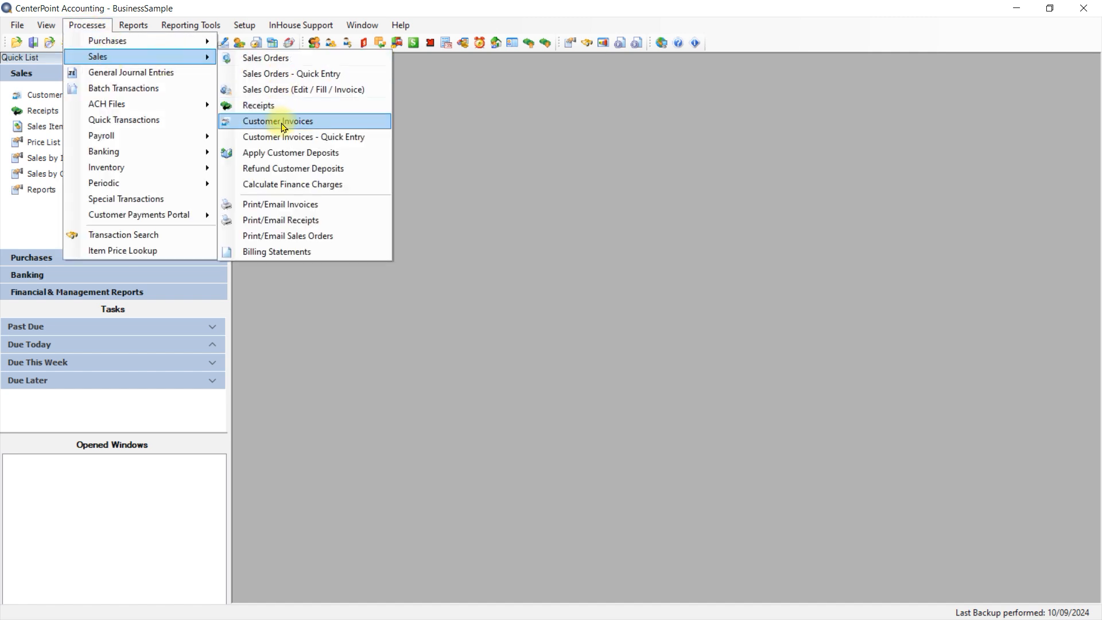
{"action": "left_click", "coordinate": [280, 139]}
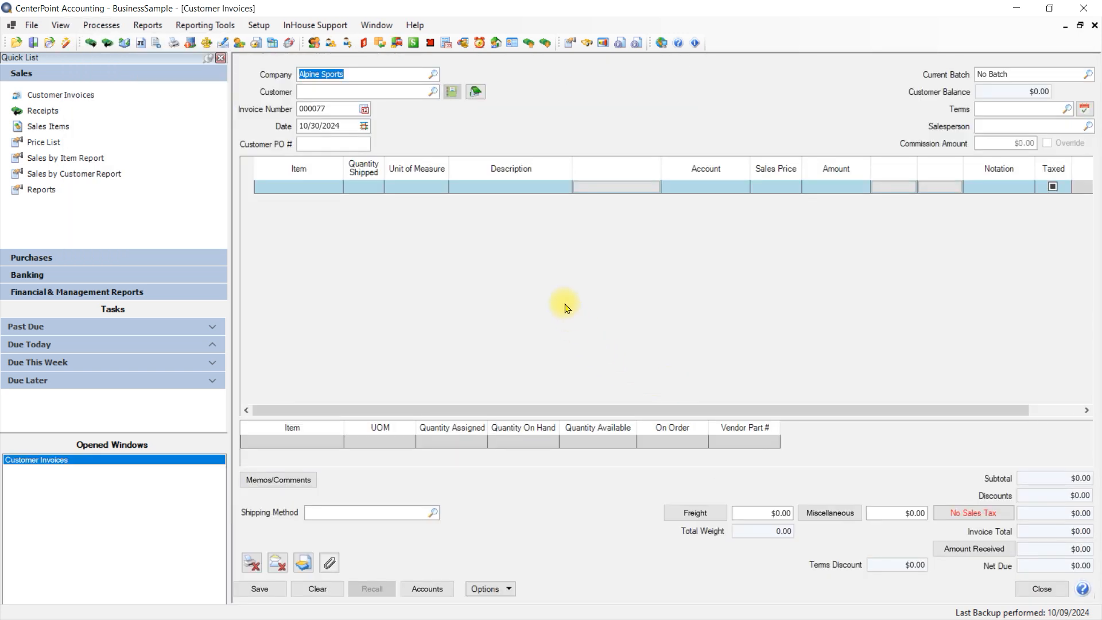
{"action": "left_click", "coordinate": [331, 93]}
{"action": "type", "text": "red"}
{"action": "key", "text": "Tab"}
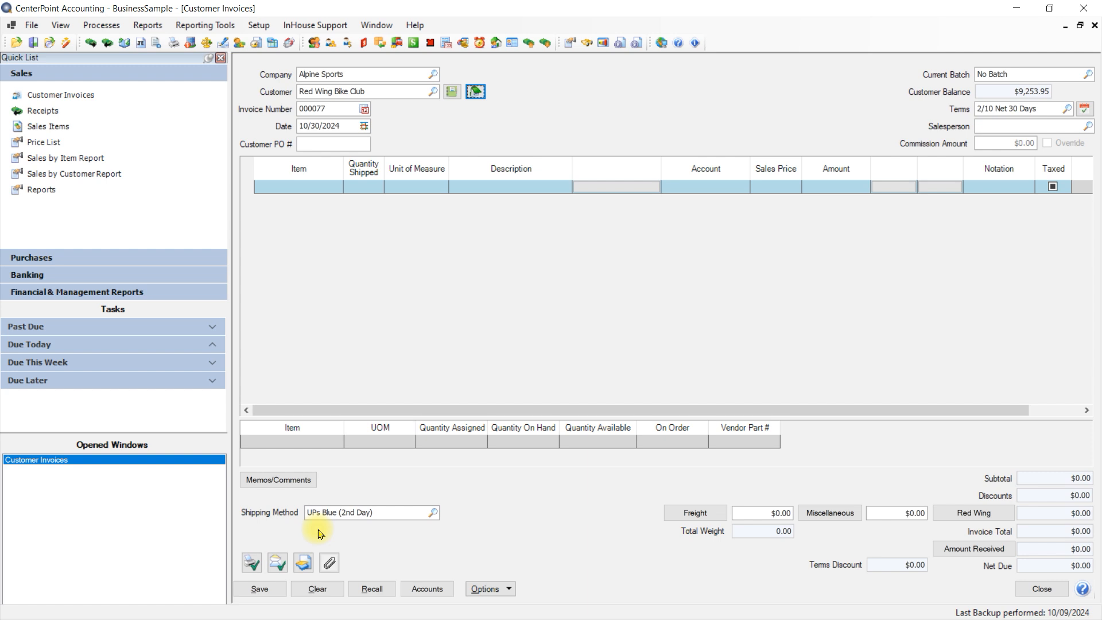
Step: Review the Print Settings and Email Settings of the new Red Wing Bike Club invoice
{"action": "left_click", "coordinate": [256, 567]}
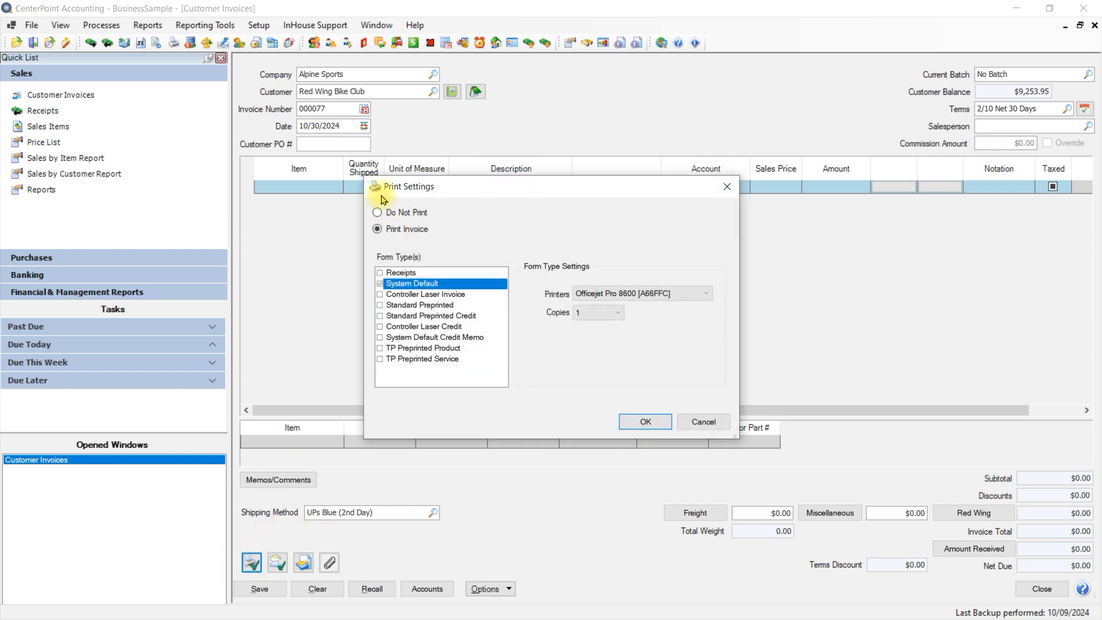
{"action": "left_click", "coordinate": [703, 422]}
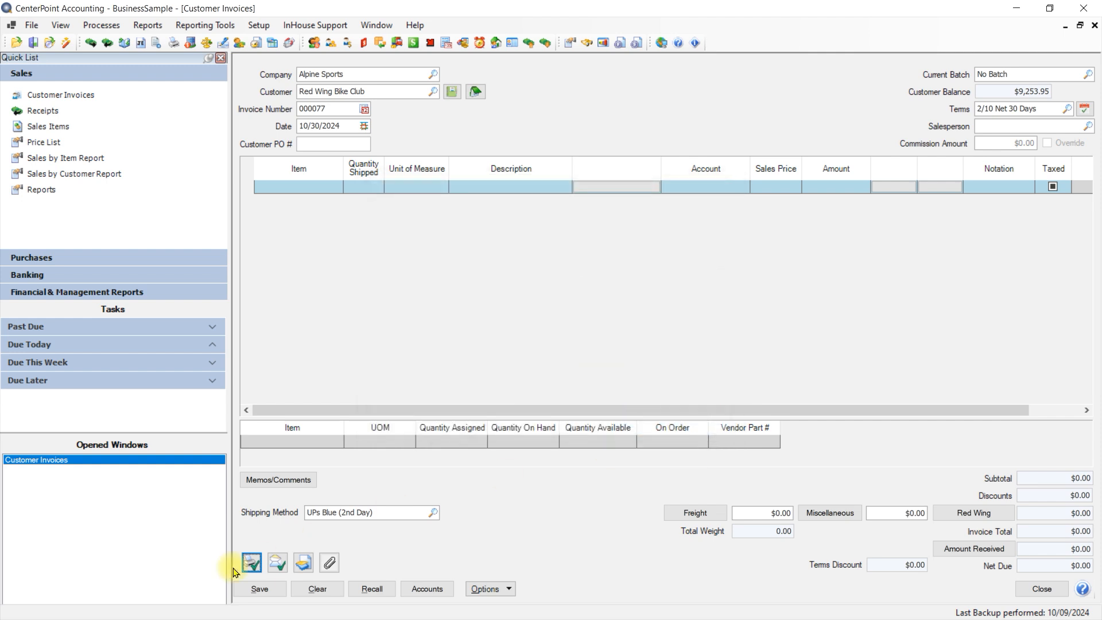
{"action": "left_click", "coordinate": [277, 564]}
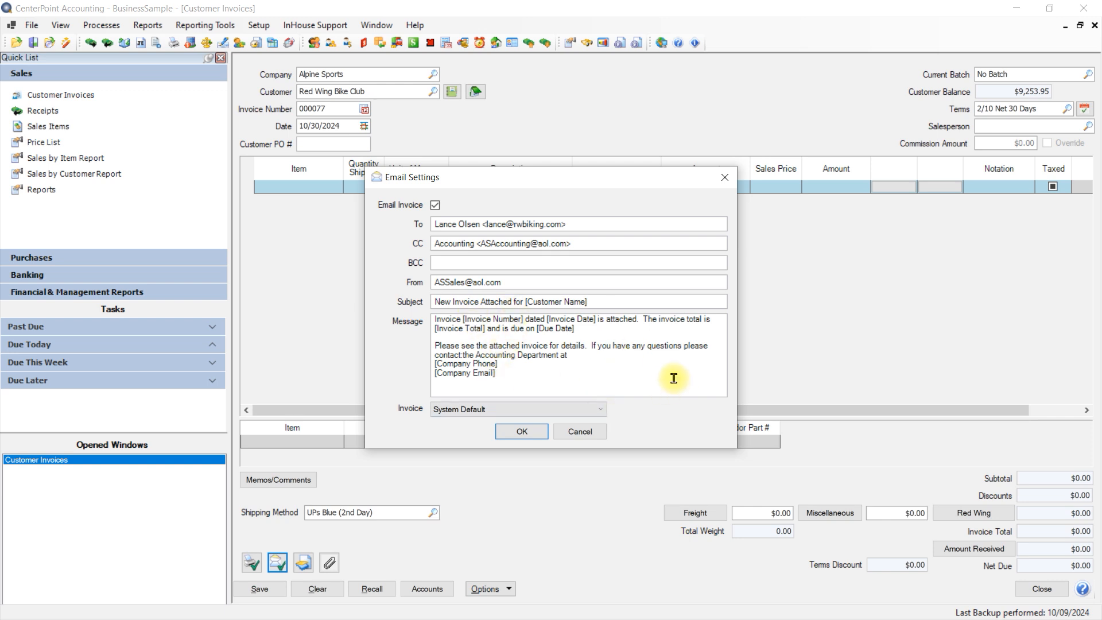
{"action": "left_click", "coordinate": [523, 432]}
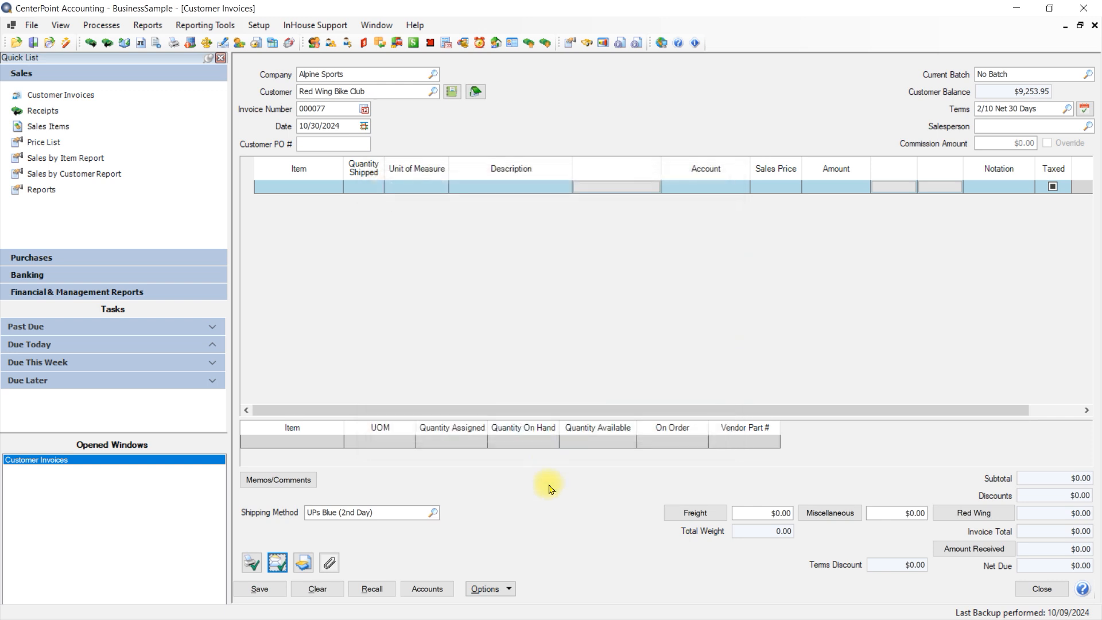
Step: Recall the customer's earlier invoice line for 20 Mountain Lake Club memberships at 500.00, and save and close the invoice
{"action": "left_click", "coordinate": [372, 589]}
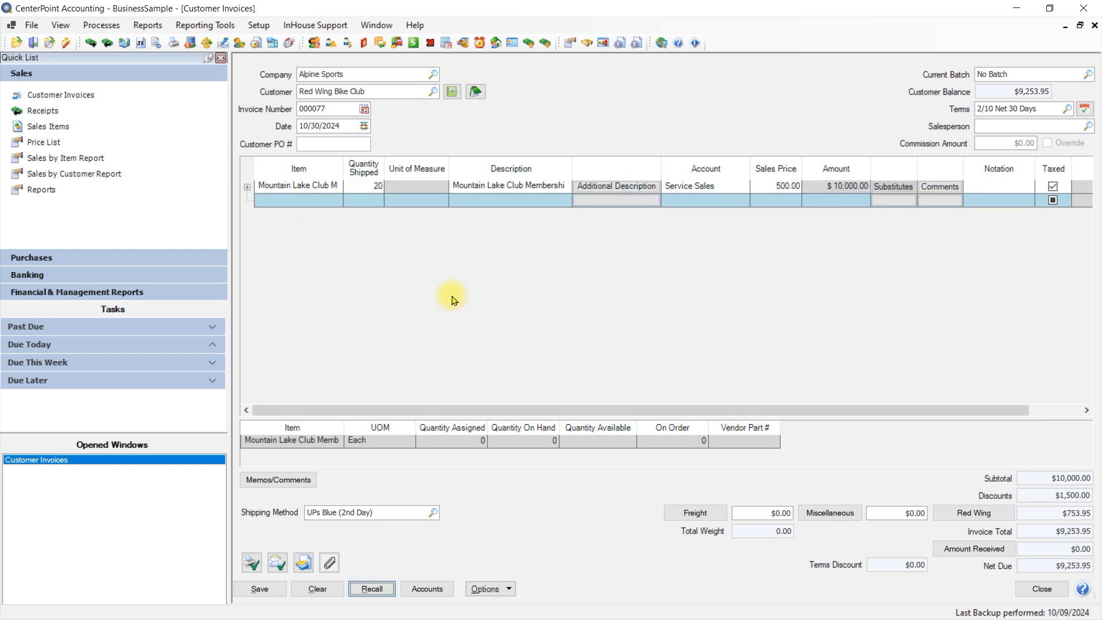
{"action": "left_click", "coordinate": [260, 589]}
{"action": "left_click", "coordinate": [1043, 589]}
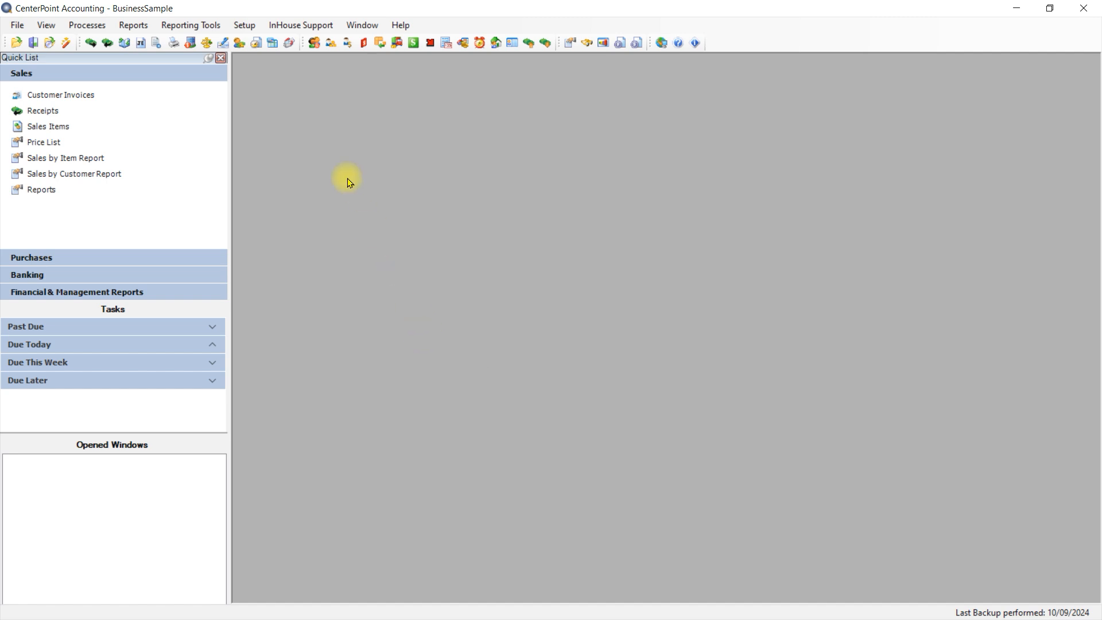
Step: Open the Print/Email Invoices screen and set its filter's company to Alpine Sports
{"action": "left_click", "coordinate": [86, 26]}
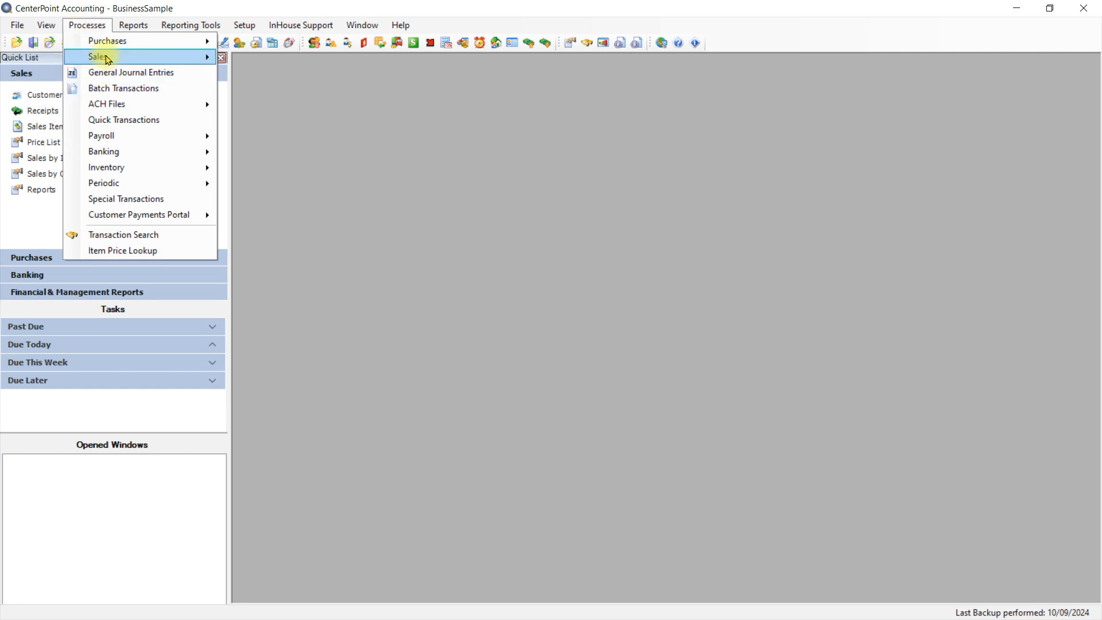
{"action": "mouse_move", "coordinate": [107, 59]}
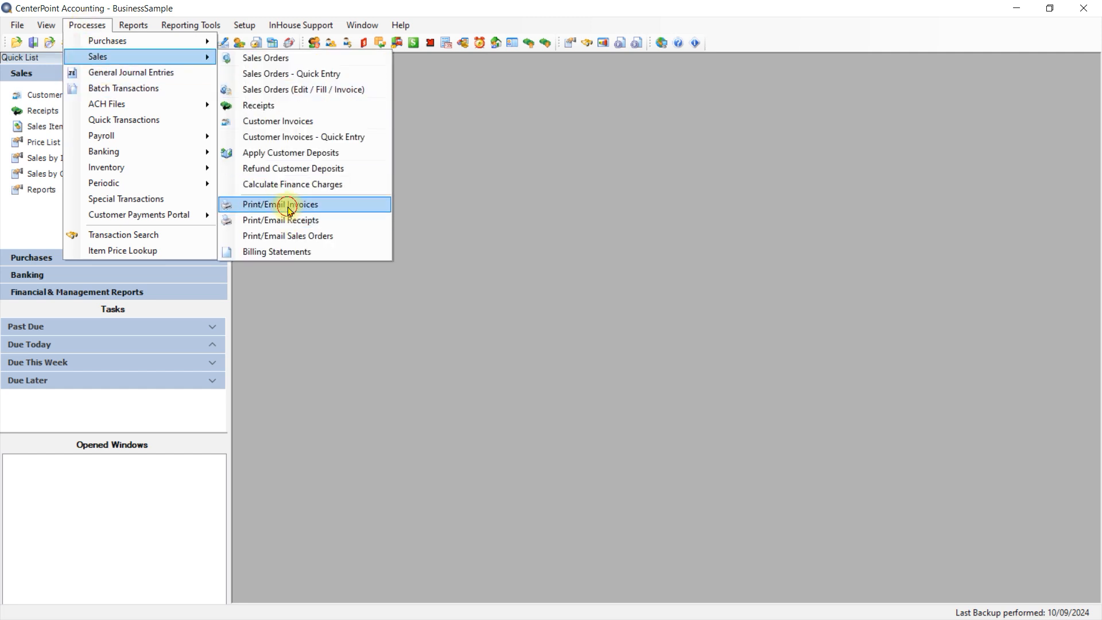
{"action": "left_click", "coordinate": [288, 205]}
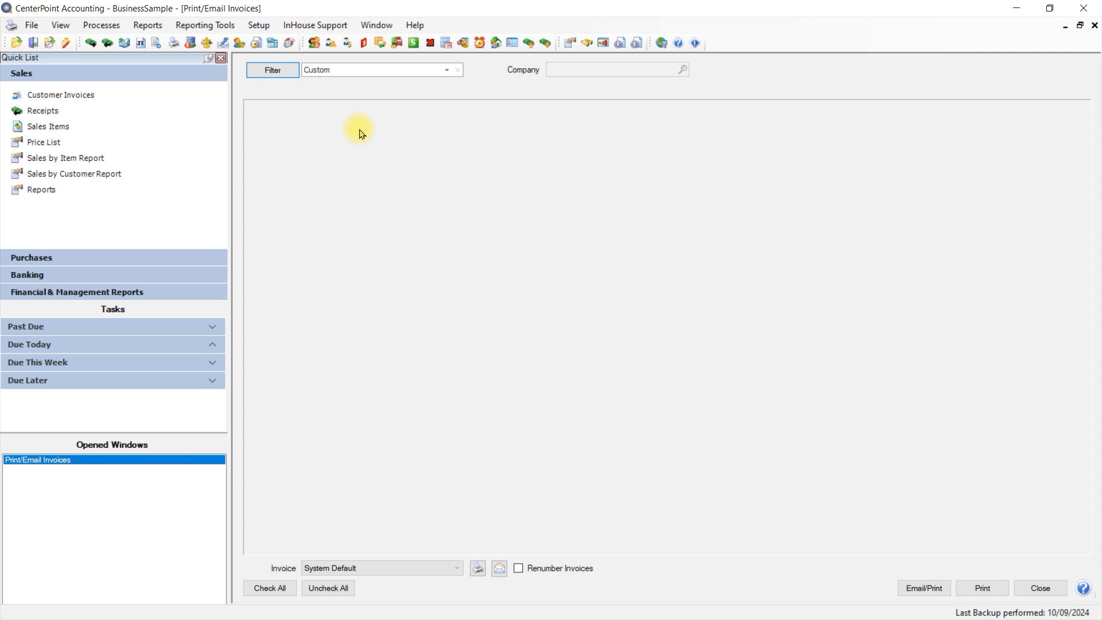
{"action": "left_click", "coordinate": [278, 71]}
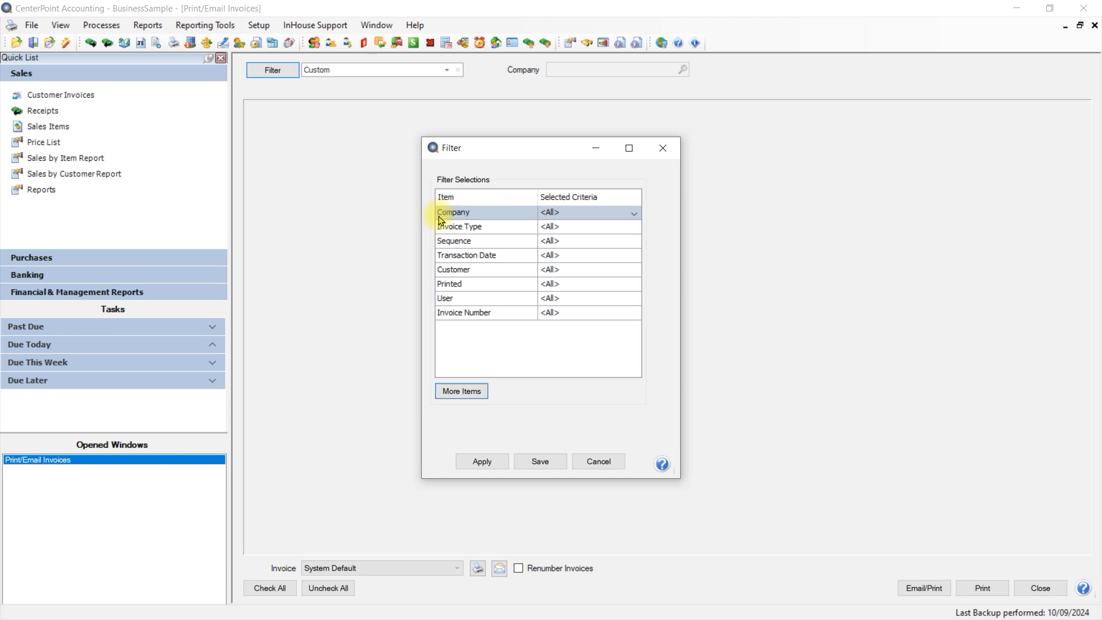
{"action": "left_click", "coordinate": [554, 219]}
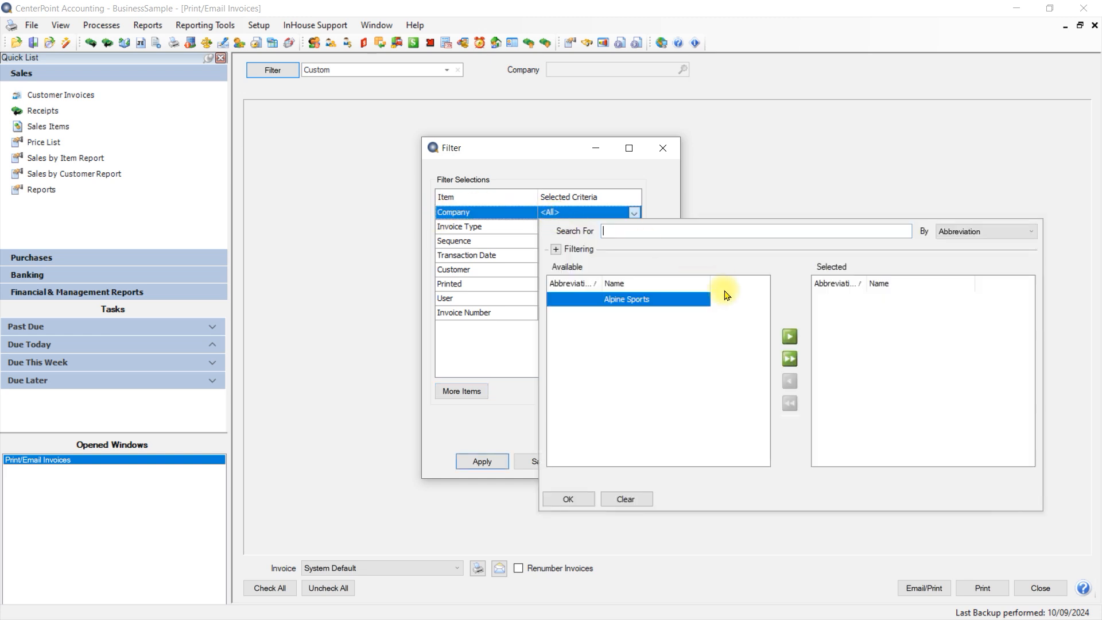
{"action": "left_click", "coordinate": [790, 336]}
{"action": "left_click", "coordinate": [562, 499]}
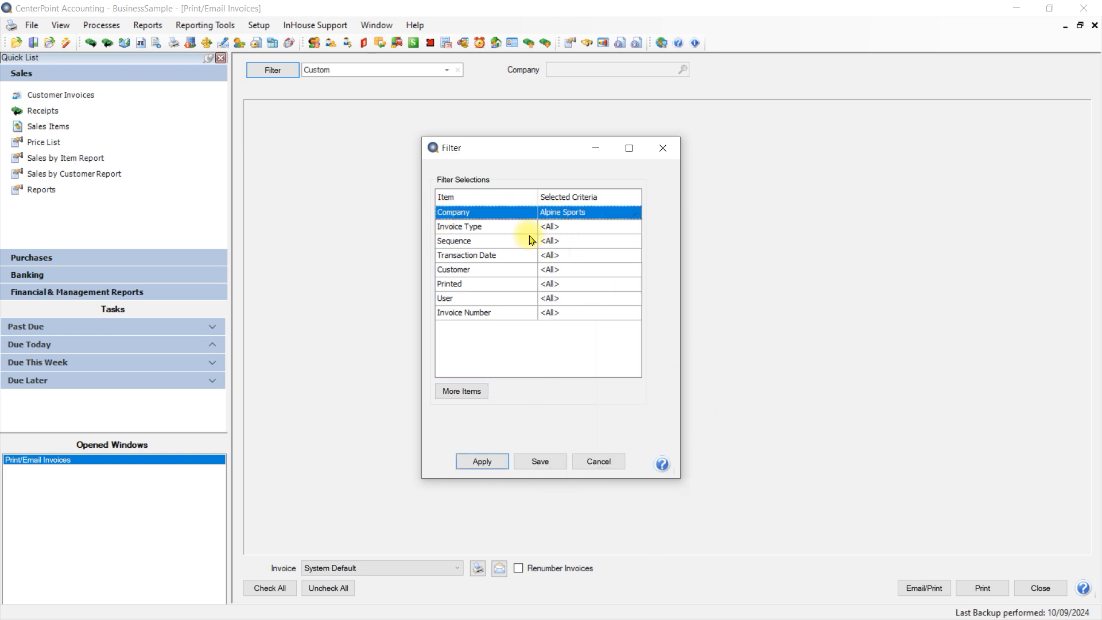
Step: Set the filter's transaction date range to This Month, 10/1/2024 to 10/31/2024
{"action": "left_click", "coordinate": [549, 260]}
{"action": "left_click", "coordinate": [552, 273]}
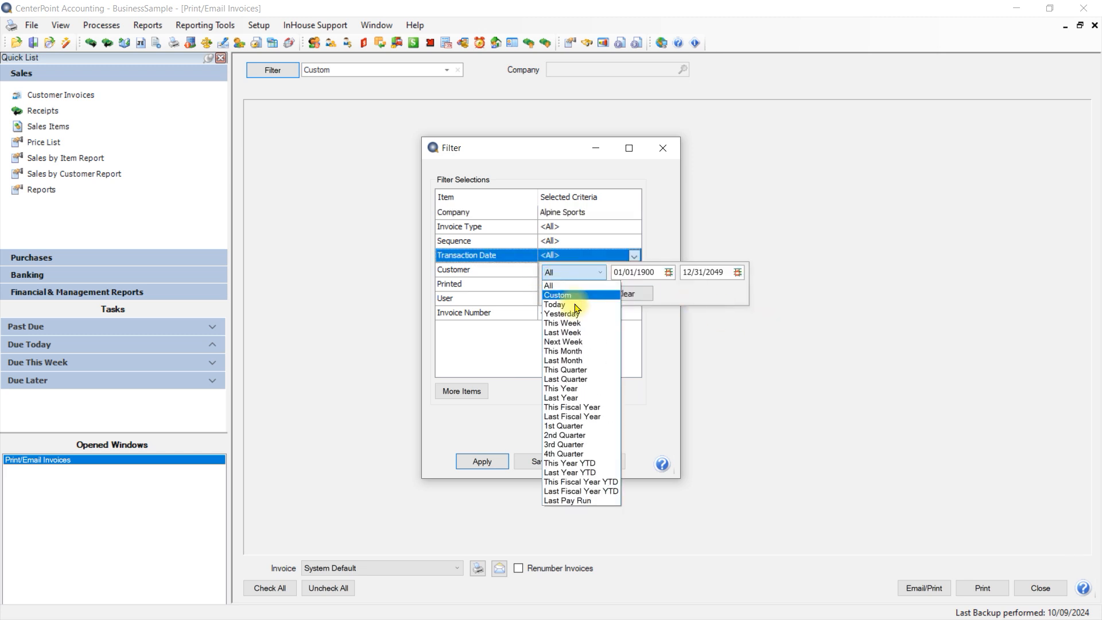
{"action": "left_click", "coordinate": [592, 351]}
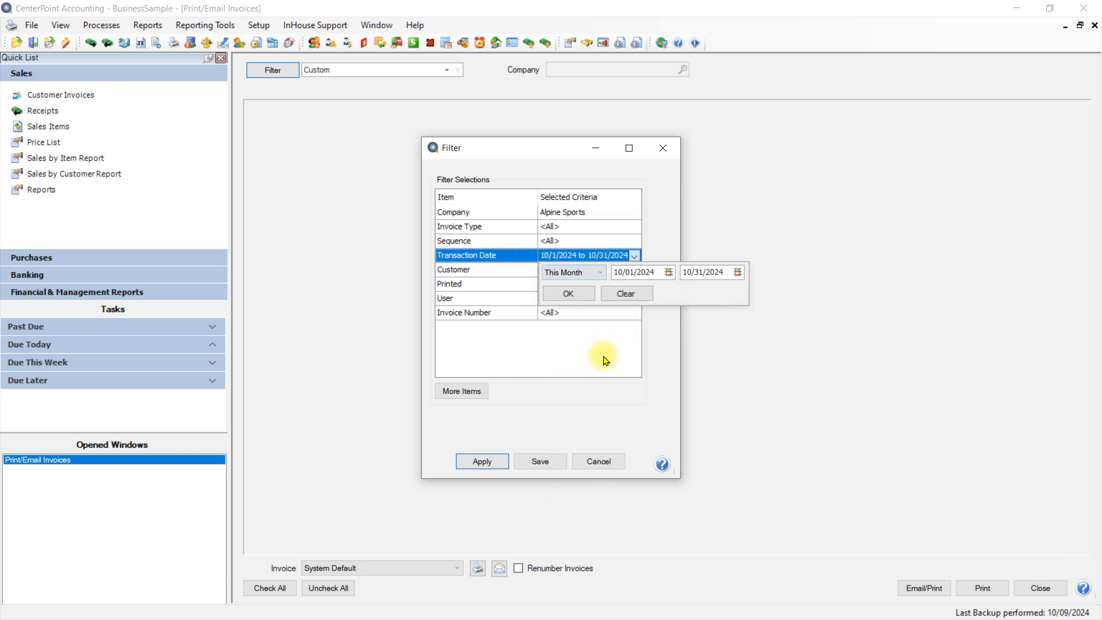
{"action": "left_click", "coordinate": [572, 294]}
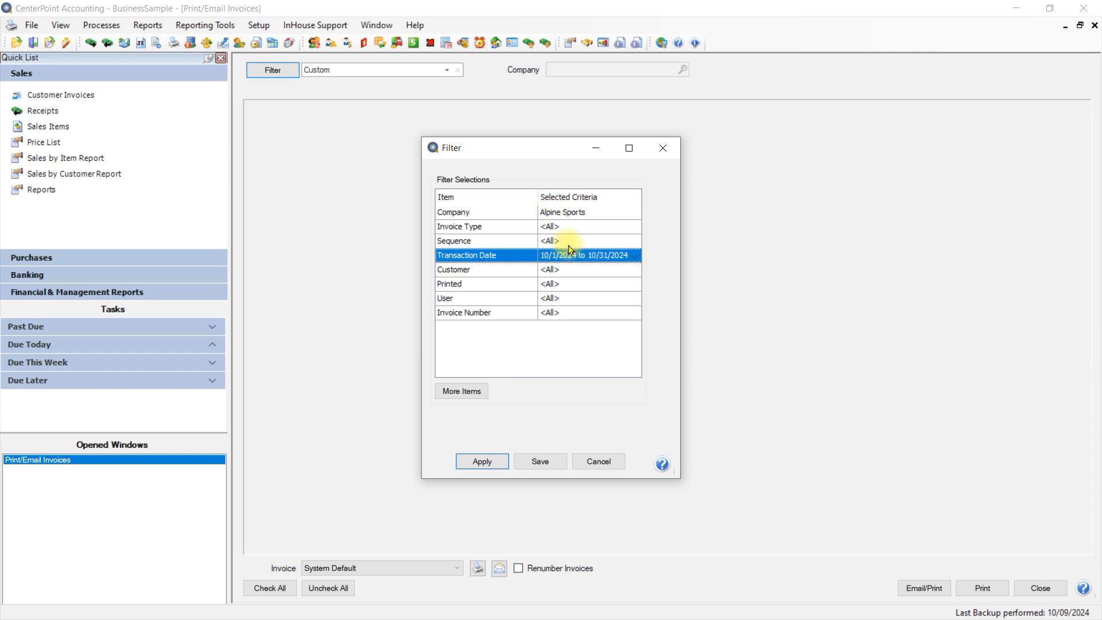
Step: Save the filter as Current Month Invoices and choose it as the filter for the invoice list
{"action": "left_click", "coordinate": [541, 469]}
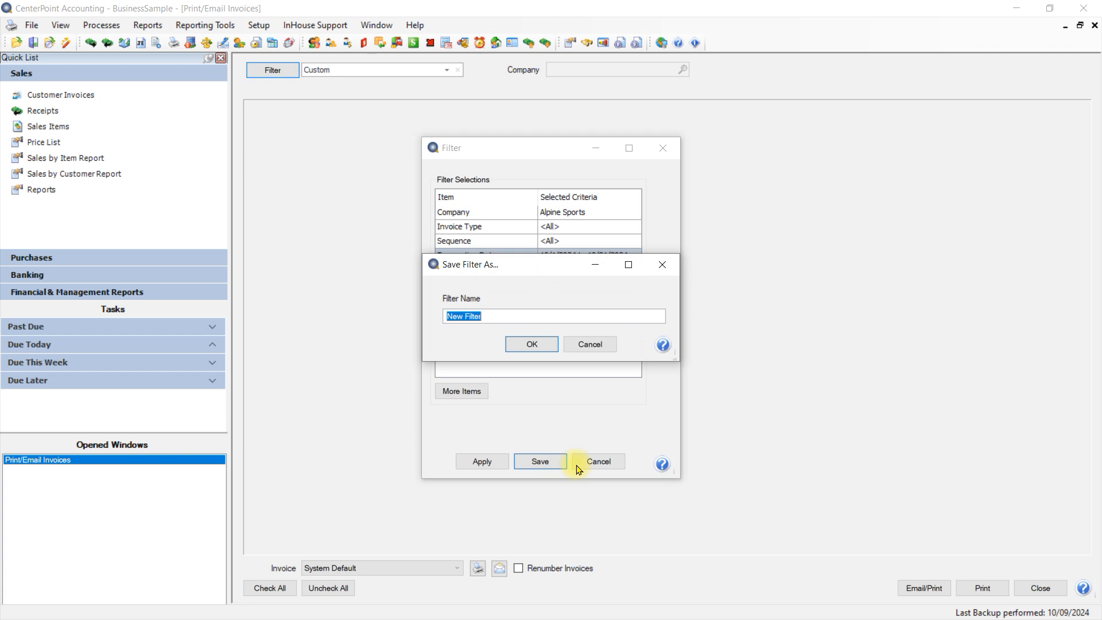
{"action": "type", "text": "Current Month Invoices"}
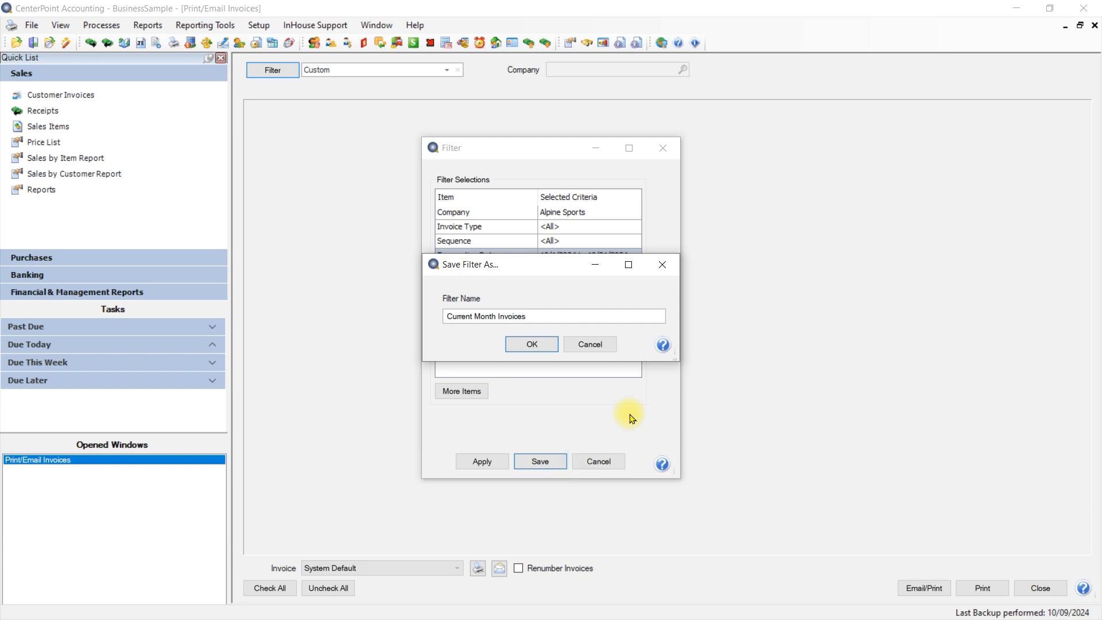
{"action": "left_click", "coordinate": [511, 345]}
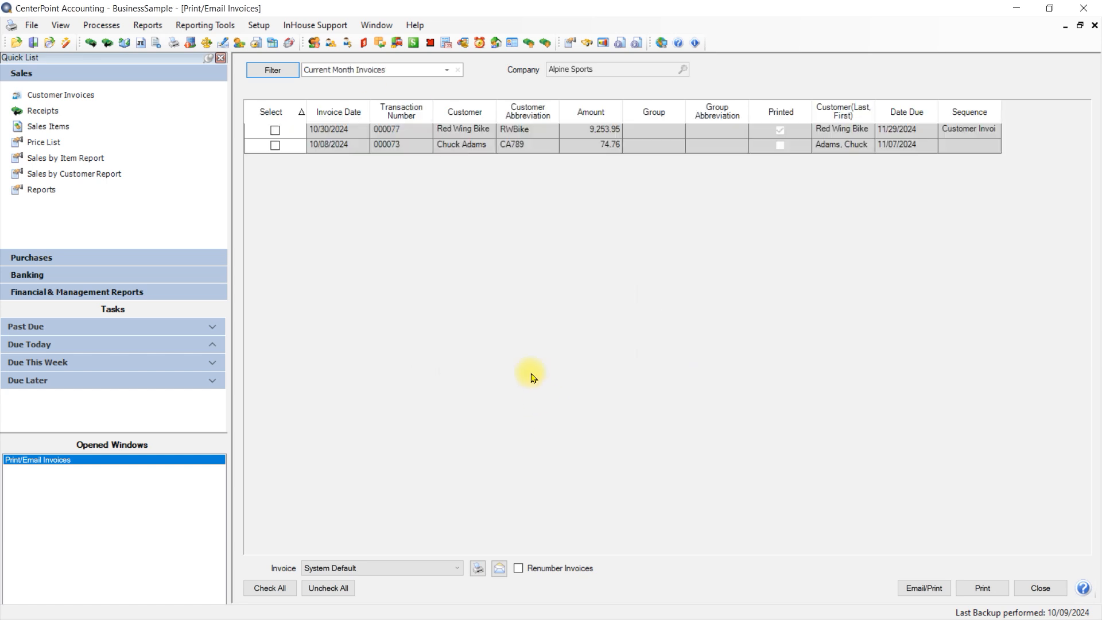
{"action": "left_click", "coordinate": [451, 74]}
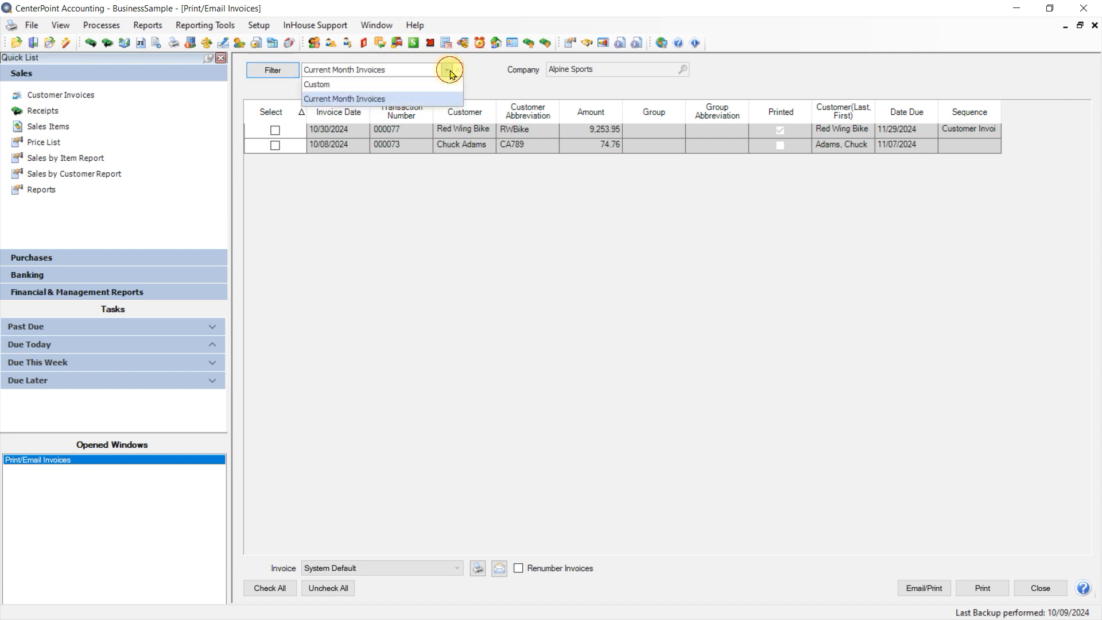
{"action": "left_click", "coordinate": [396, 98]}
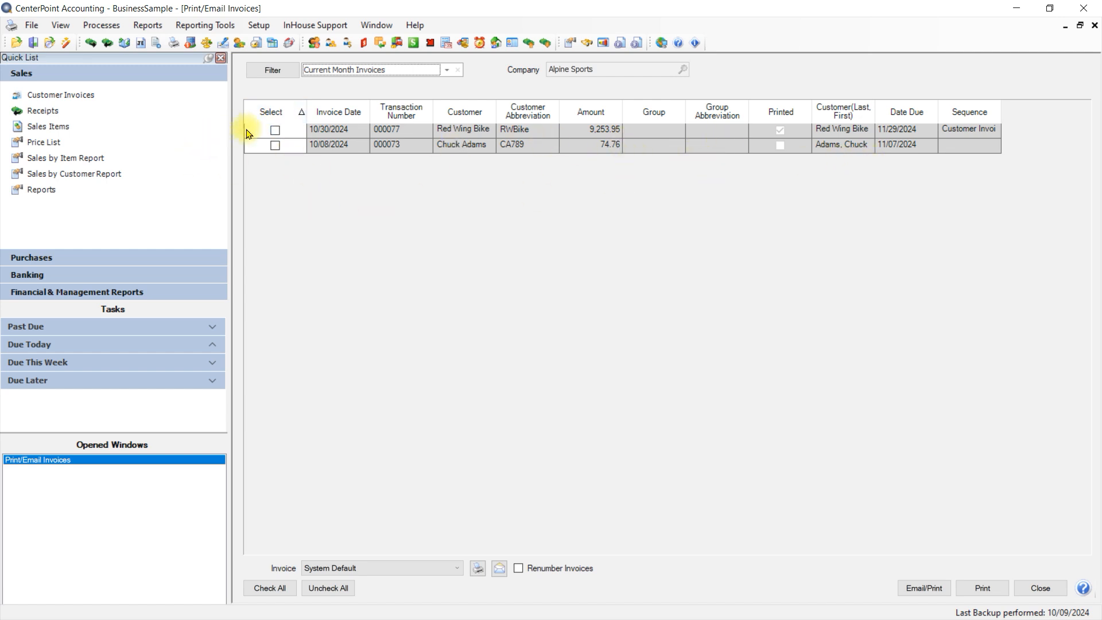
Step: Select the Red Wing Bike Club invoice dated 10/30/2024, accept its email settings, and leave Renumber Invoices off
{"action": "left_click", "coordinate": [274, 131]}
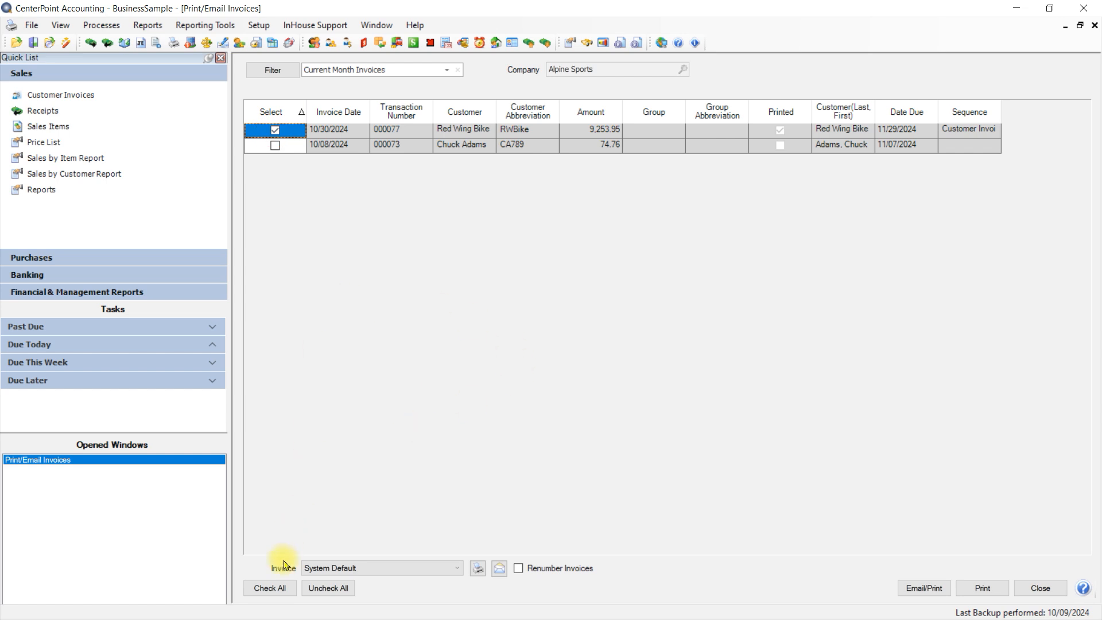
{"action": "left_click", "coordinate": [499, 568]}
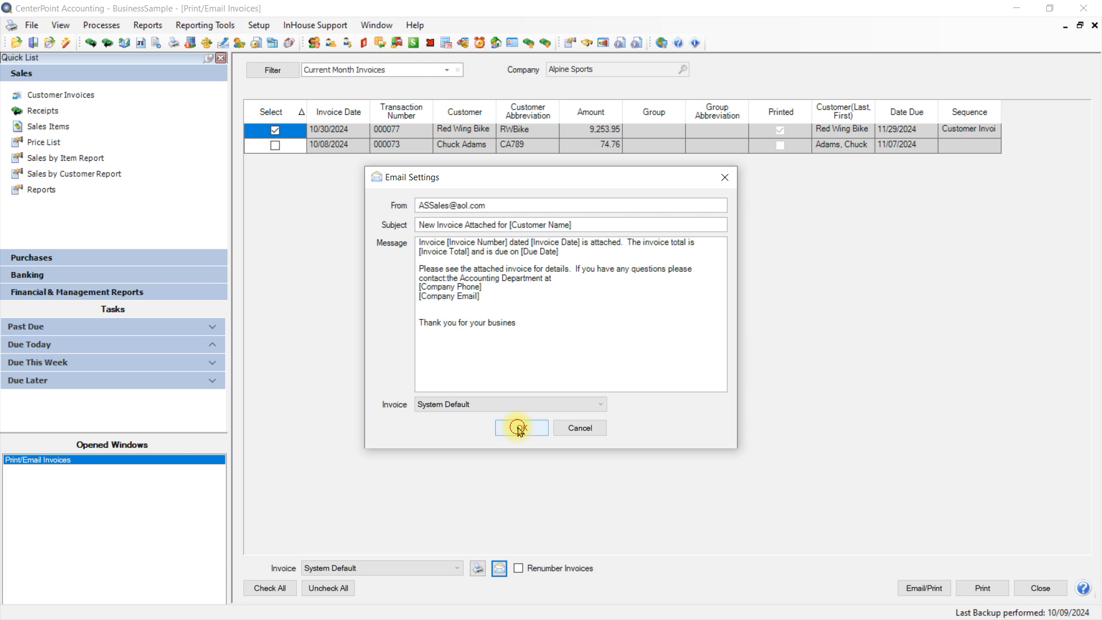
{"action": "left_click", "coordinate": [520, 432]}
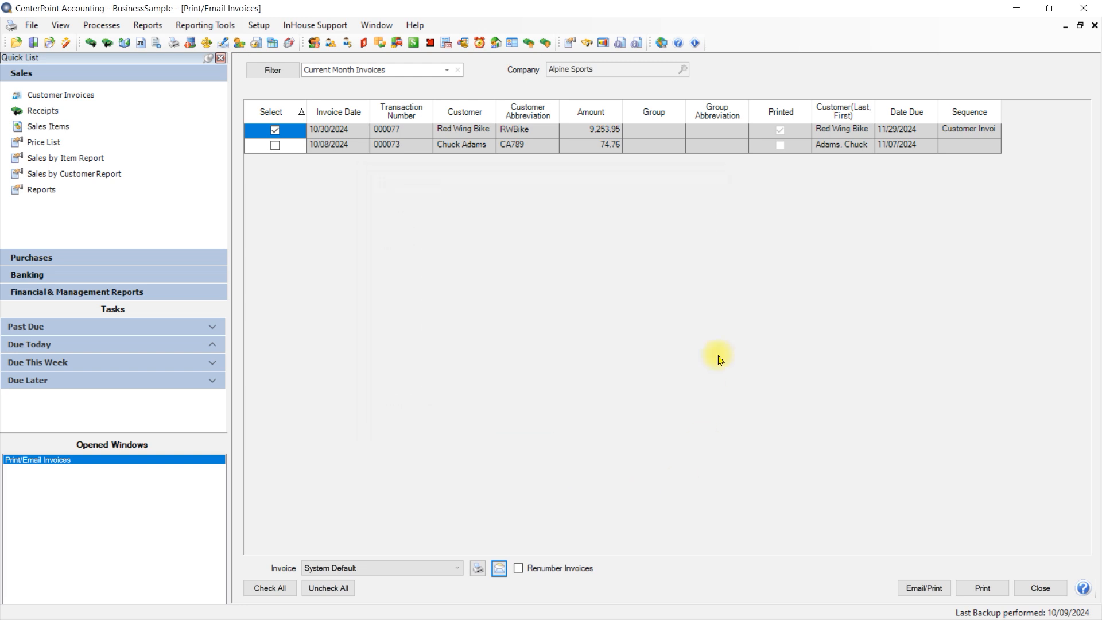
{"action": "left_click", "coordinate": [518, 570]}
{"action": "left_click", "coordinate": [518, 570]}
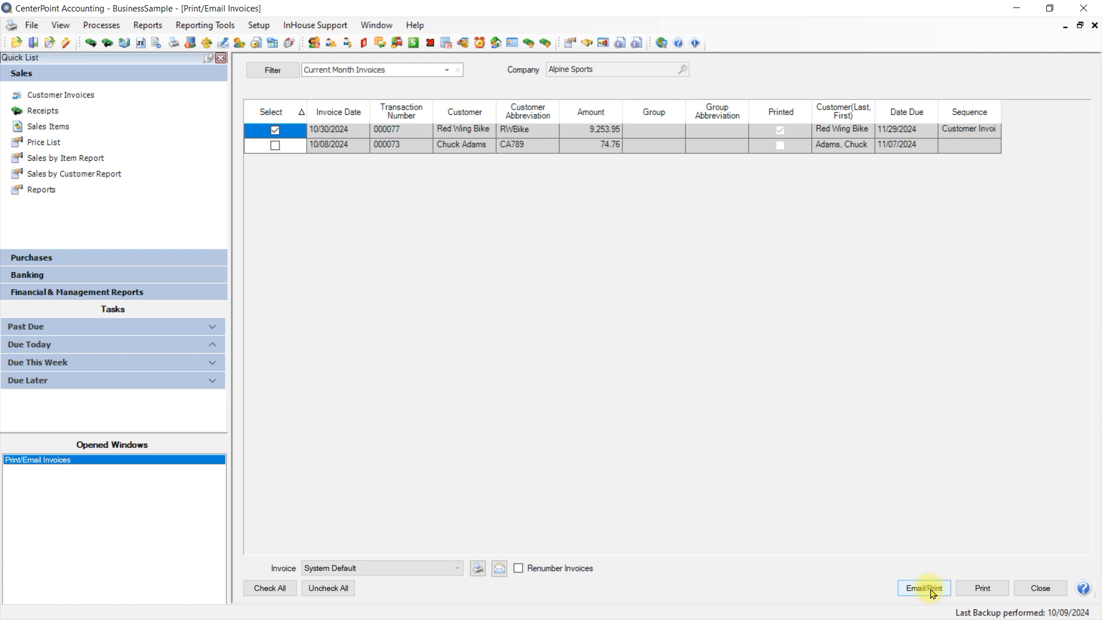
Step: Run Email/Print for the selected invoice, accept the email settings, and close the Print/Email Invoices screen
{"action": "left_click", "coordinate": [931, 591]}
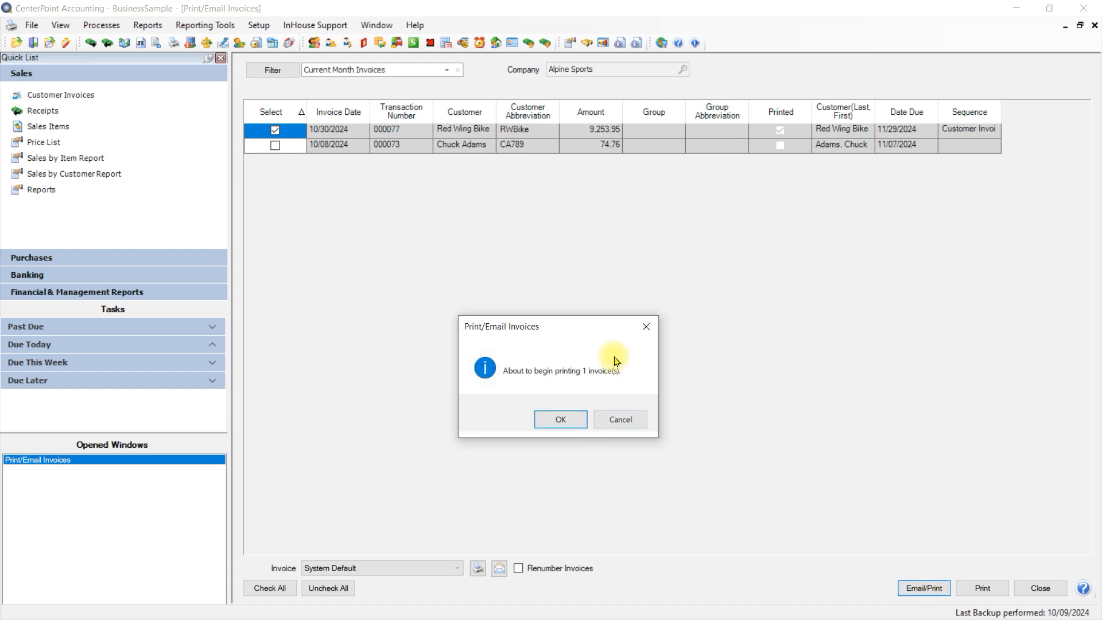
{"action": "left_click", "coordinate": [564, 424]}
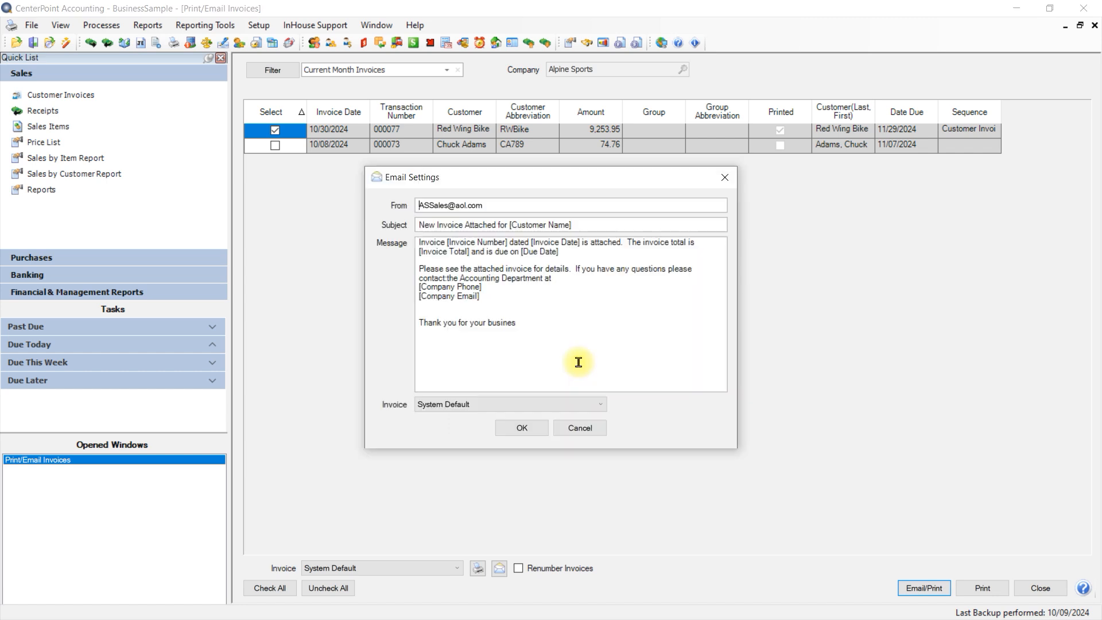
{"action": "left_click", "coordinate": [521, 428]}
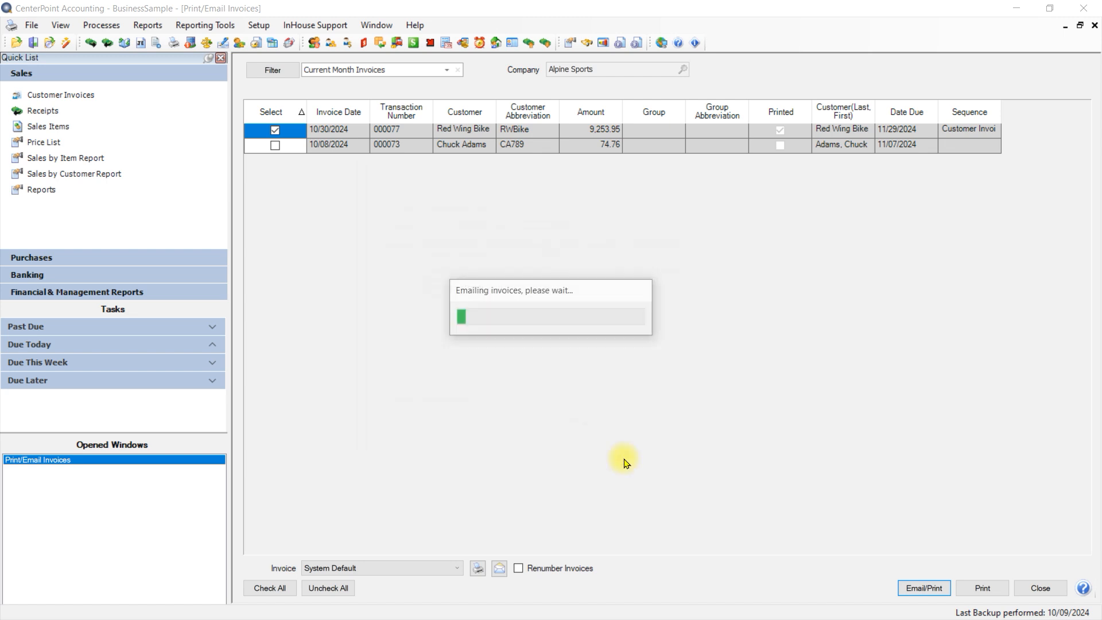
{"action": "left_click", "coordinate": [1041, 589]}
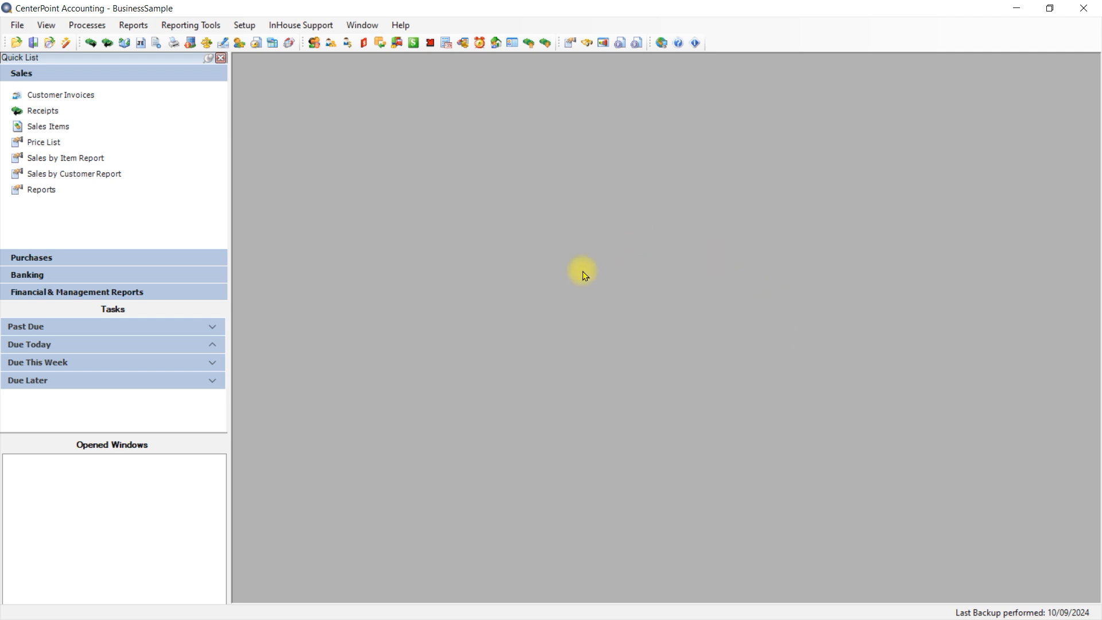
Step: Open Transaction Search and filter the Entry Screen criterion to Customer Invoices
{"action": "left_click", "coordinate": [189, 30]}
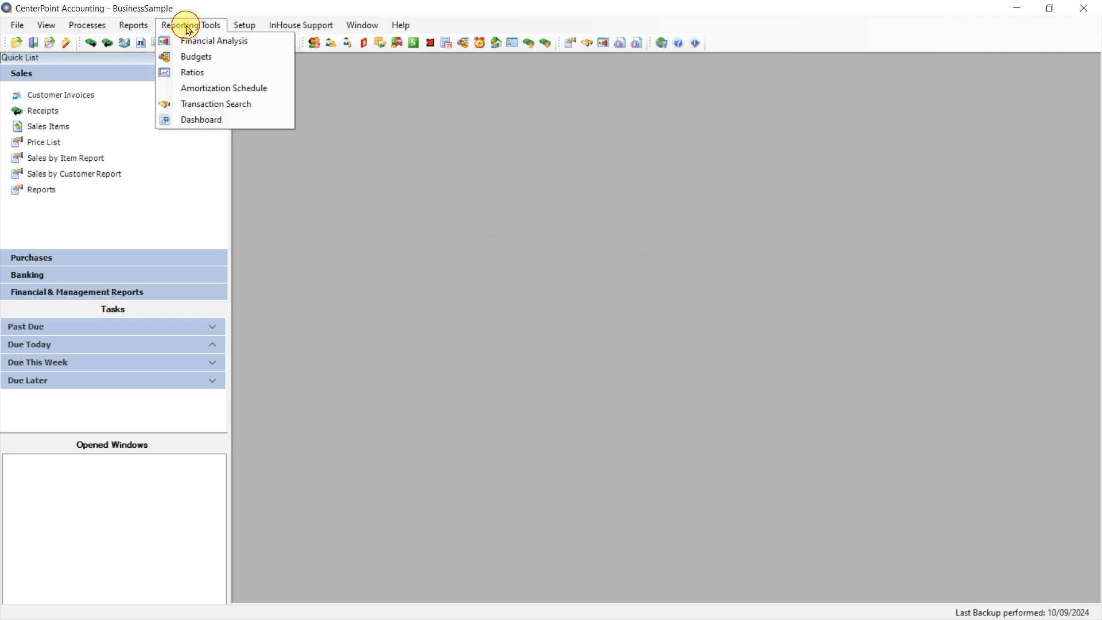
{"action": "left_click", "coordinate": [194, 107]}
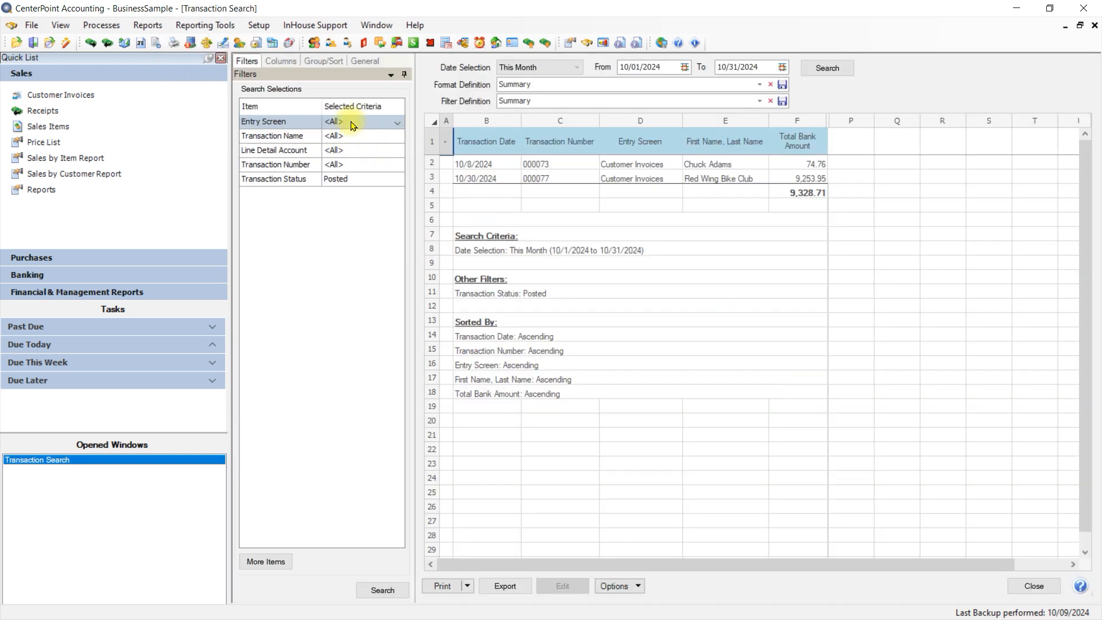
{"action": "left_click", "coordinate": [349, 122]}
{"action": "left_click", "coordinate": [362, 367]}
{"action": "left_click", "coordinate": [574, 247]}
{"action": "left_click", "coordinate": [335, 410]}
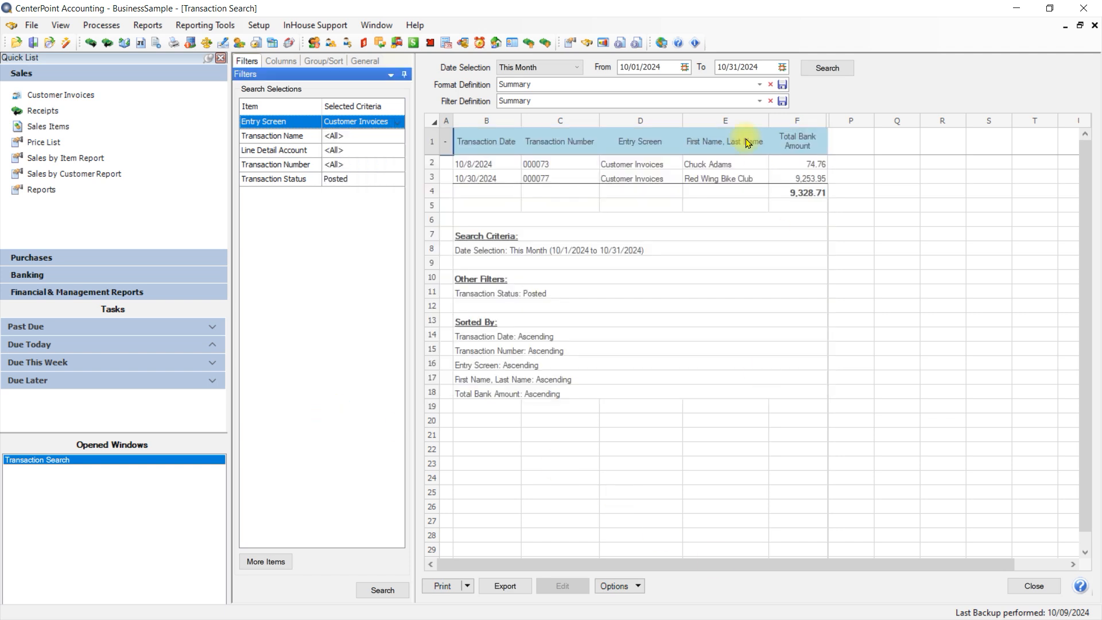
Step: Select the Red Wing Bike Club invoice row in the search results and review its options for reprinting, previewing and viewing invoices
{"action": "left_click", "coordinate": [652, 183]}
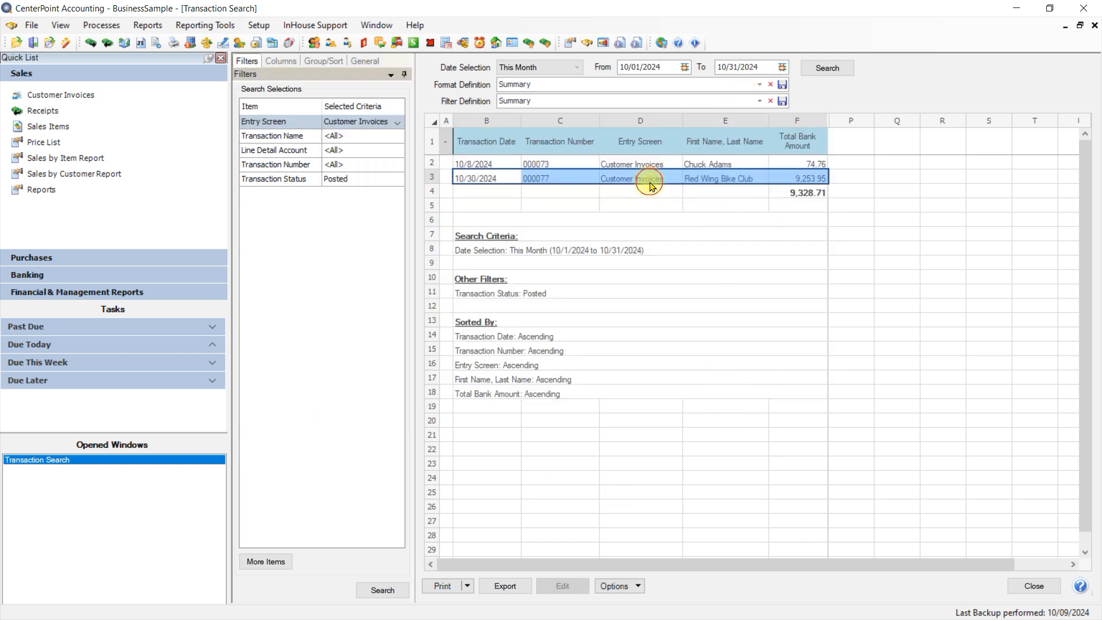
{"action": "left_click", "coordinate": [467, 586]}
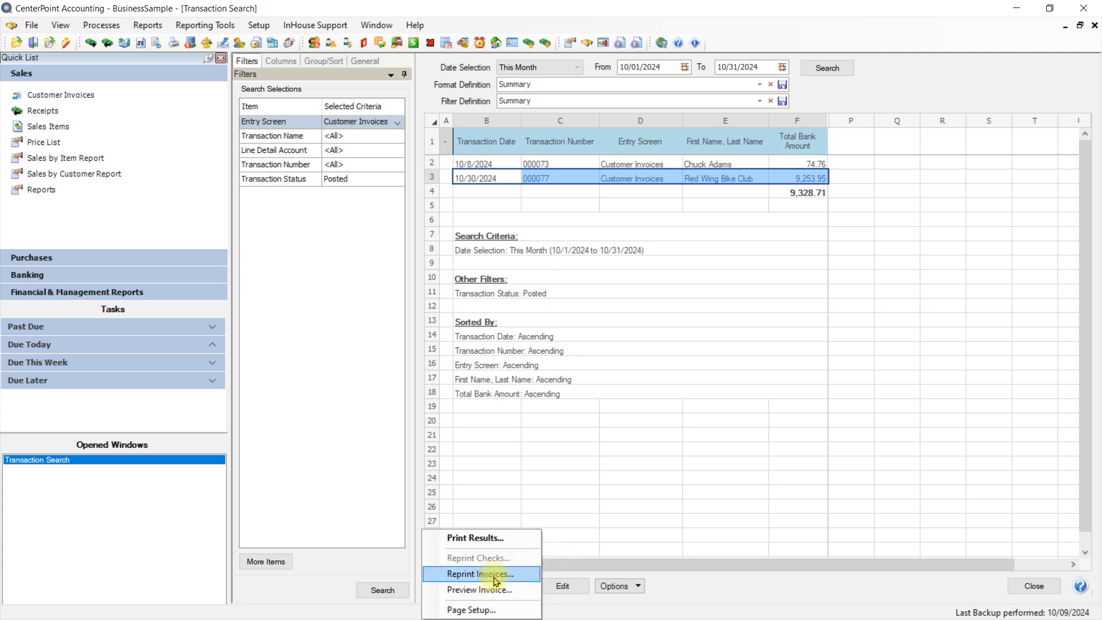
{"action": "left_click", "coordinate": [842, 435]}
{"action": "left_click", "coordinate": [697, 183]}
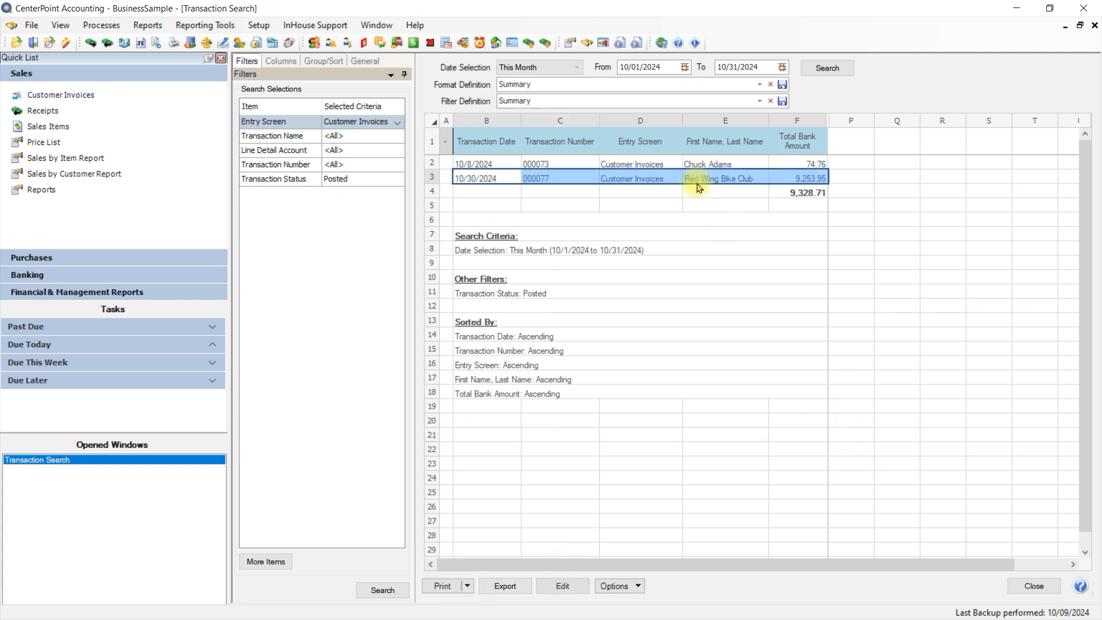
{"action": "right_click", "coordinate": [698, 187]}
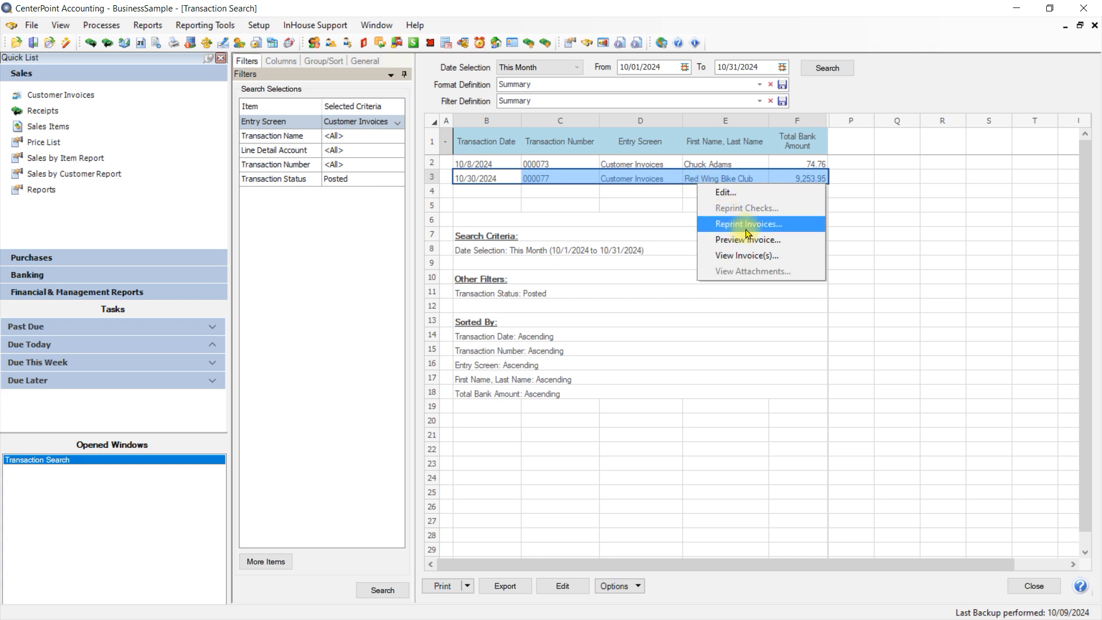
Step: Open the Red Wing Bike Club invoice dated 10/30/2024 from the search results, then close it and the Transaction Search screen
{"action": "left_click", "coordinate": [629, 180]}
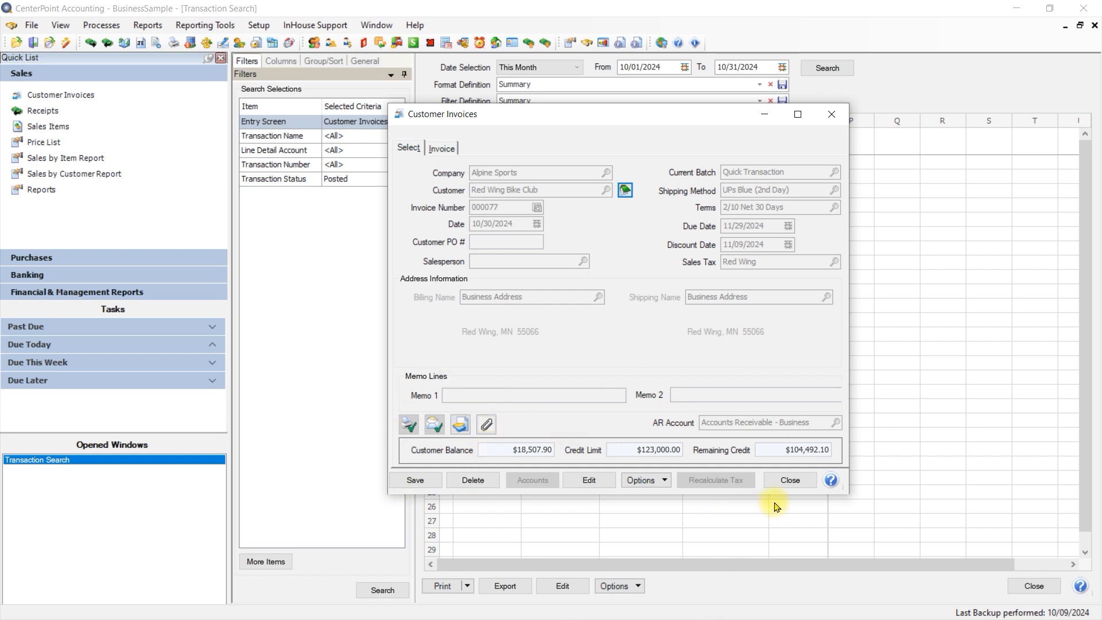
{"action": "left_click", "coordinate": [791, 481]}
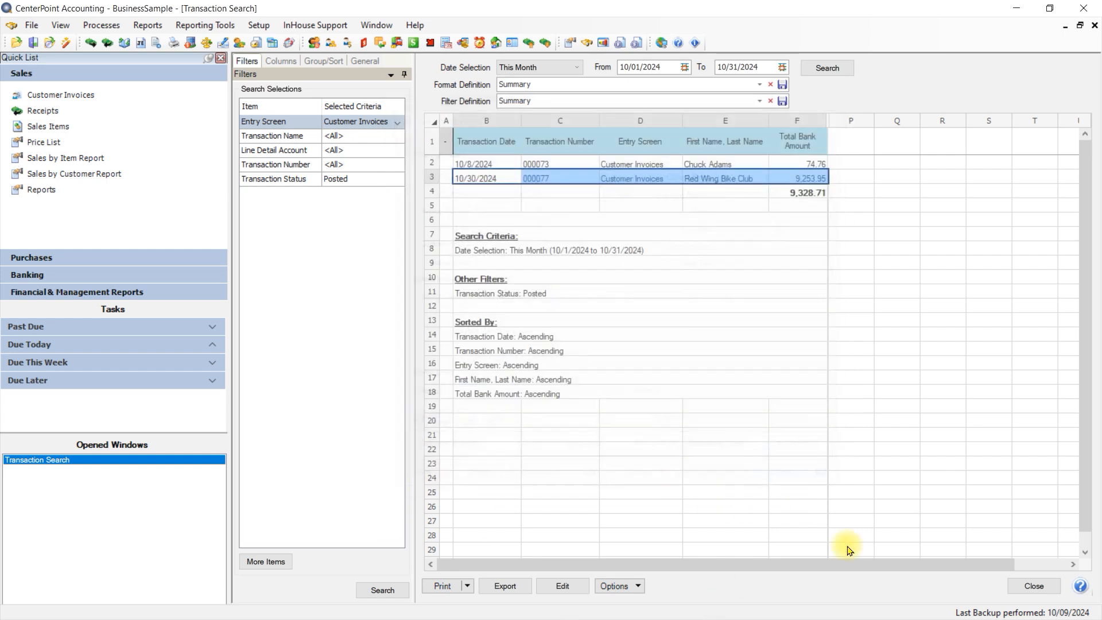
{"action": "left_click", "coordinate": [1035, 586]}
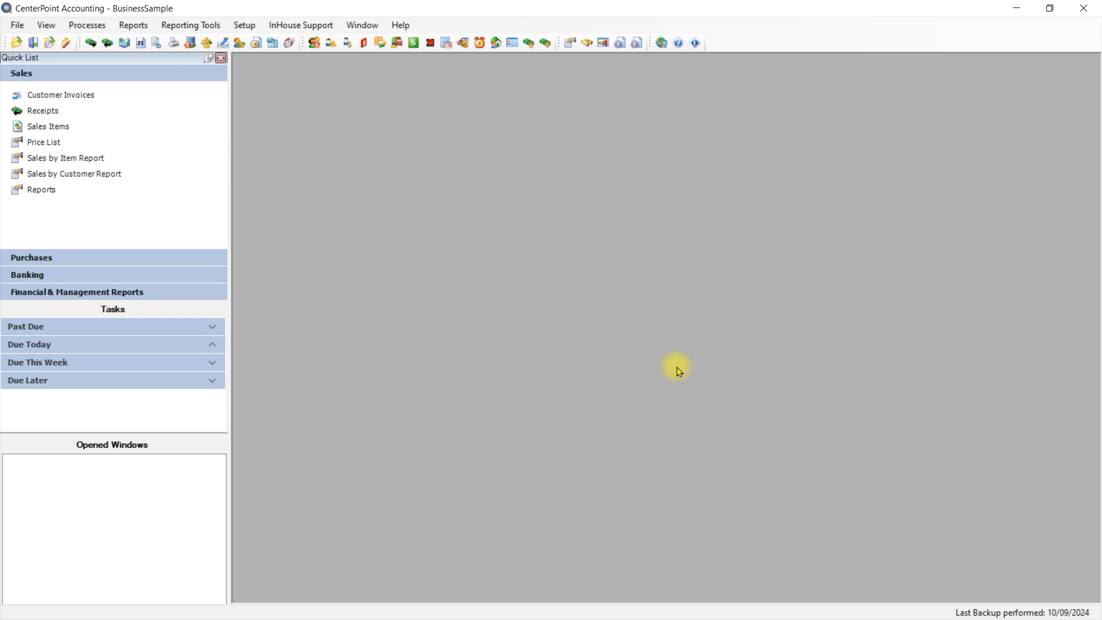
Step: Preview the Accounts Receivable Open Invoices report from the Sales & Accounts Receivable group of the Transaction Reports
{"action": "left_click", "coordinate": [133, 26]}
{"action": "left_click", "coordinate": [146, 42]}
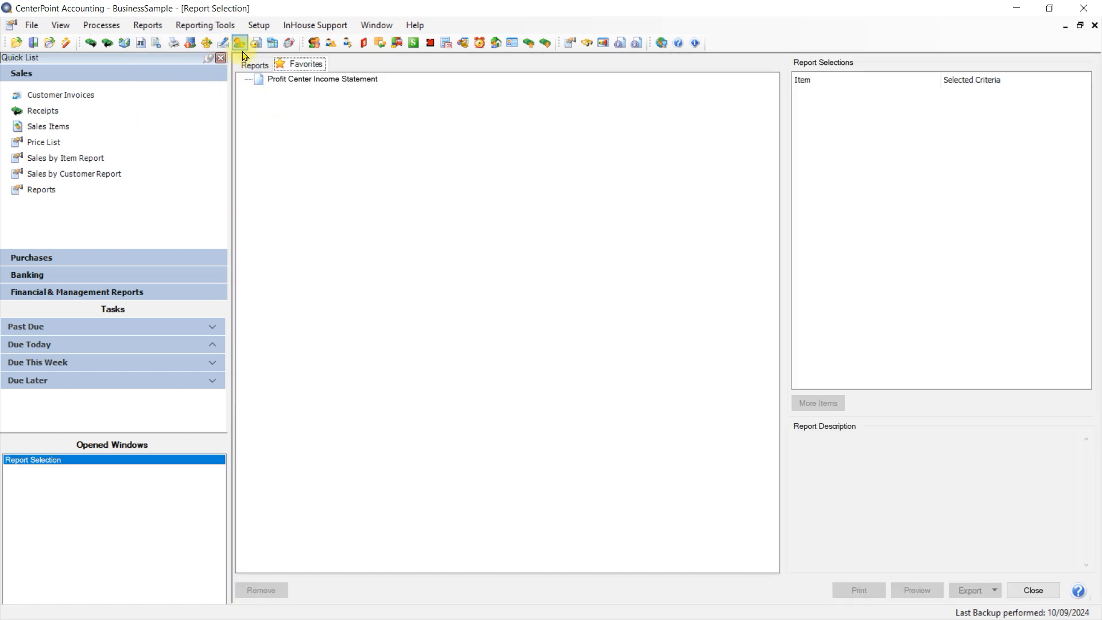
{"action": "left_click", "coordinate": [253, 64]}
{"action": "left_click", "coordinate": [245, 102]}
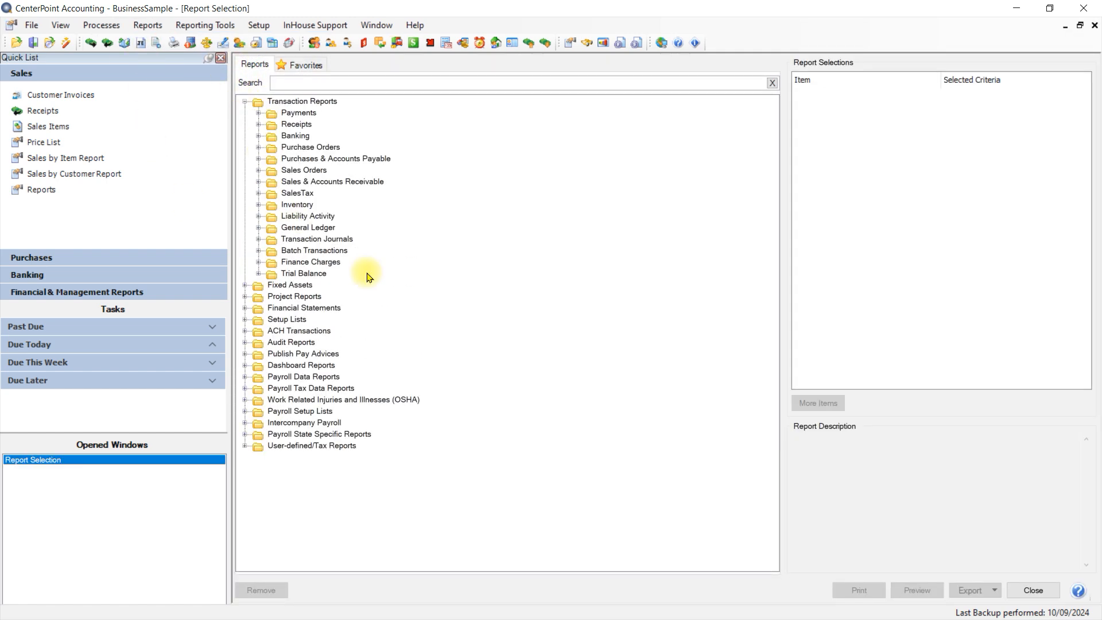
{"action": "left_click", "coordinate": [258, 183]}
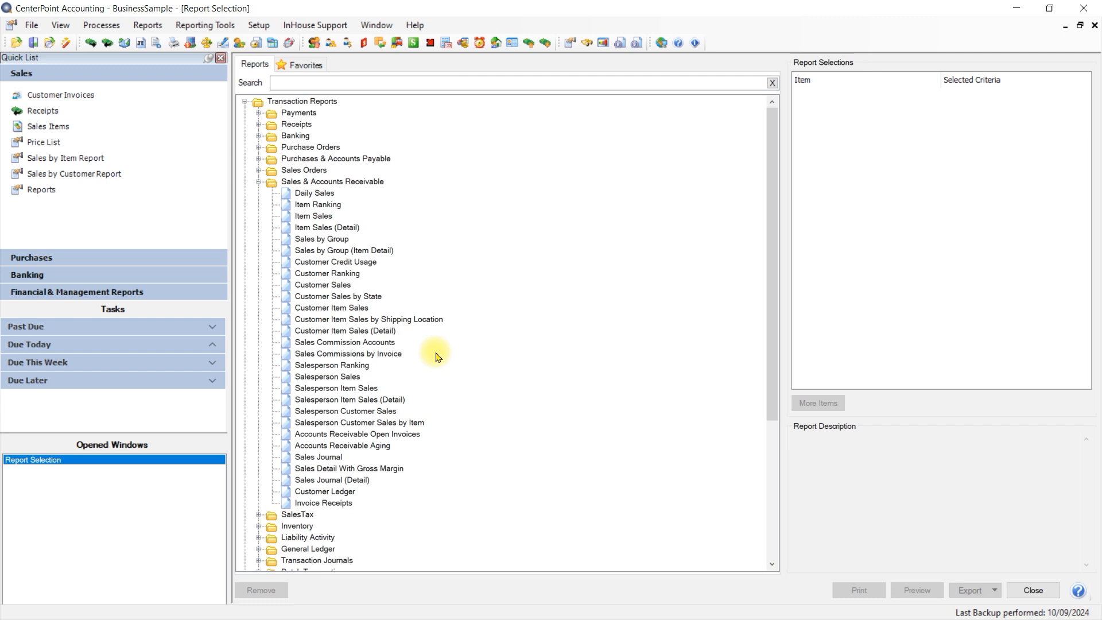
{"action": "left_click", "coordinate": [411, 439]}
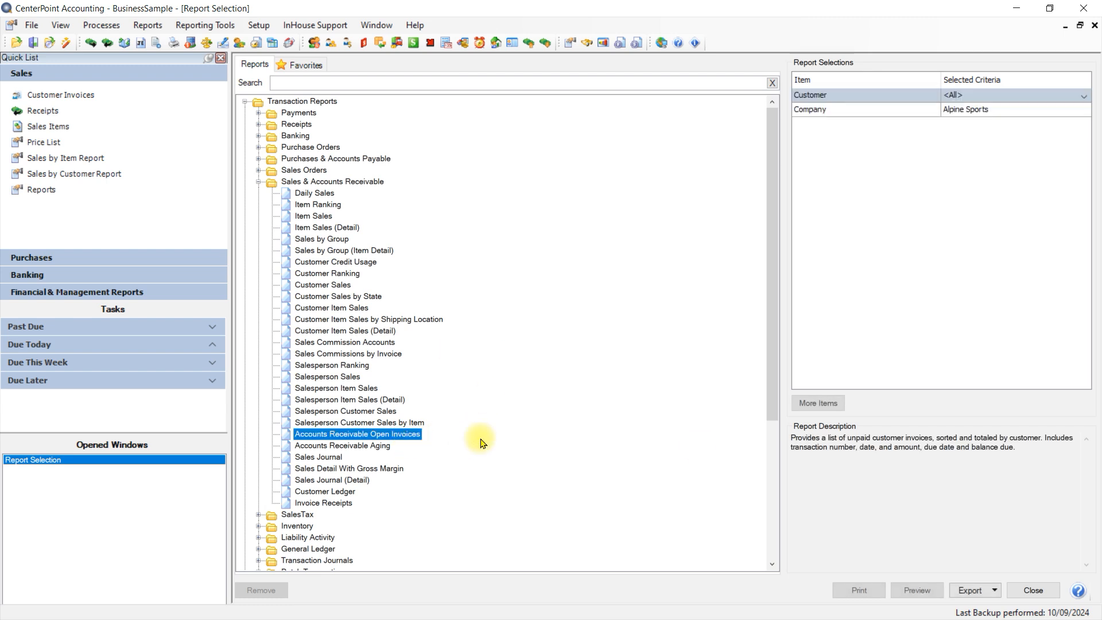
{"action": "left_click", "coordinate": [917, 592]}
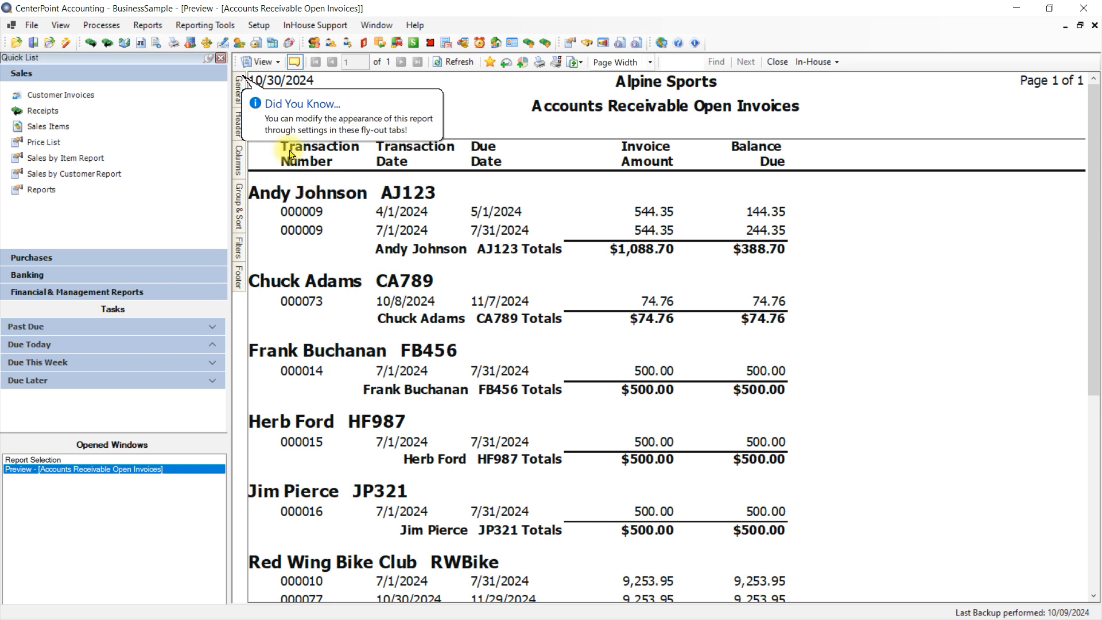
Step: Drill down from the report to Red Wing Bike Club's 10/30/2024 invoice, then close the invoice, the preview and the report selection
{"action": "scroll", "coordinate": [445, 212], "scroll_direction": "down", "scroll_amount": 3}
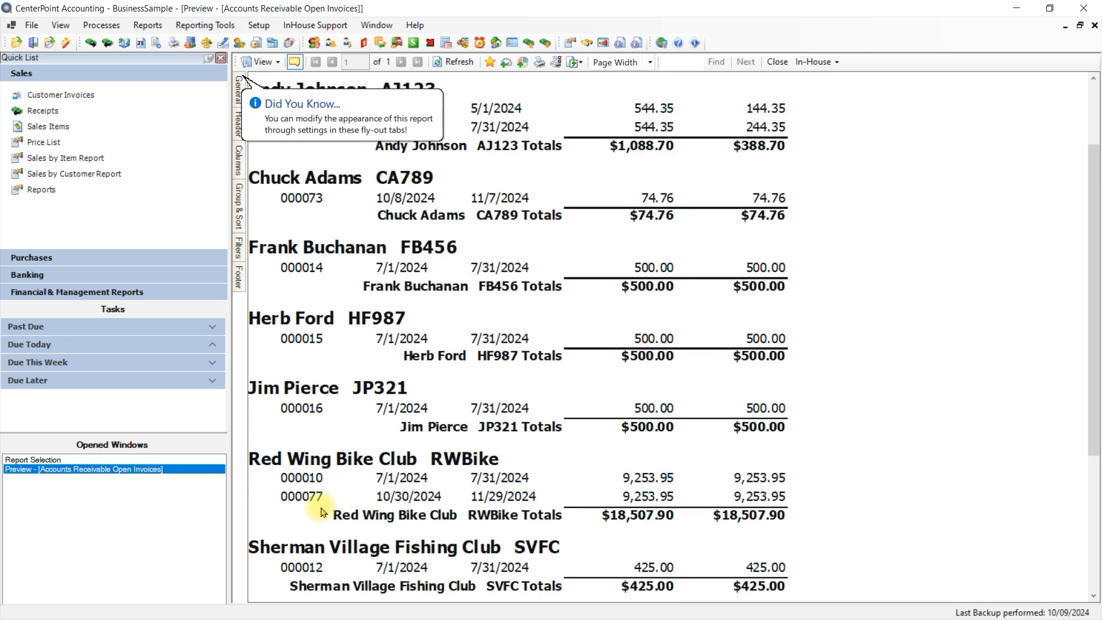
{"action": "double_click", "coordinate": [495, 503]}
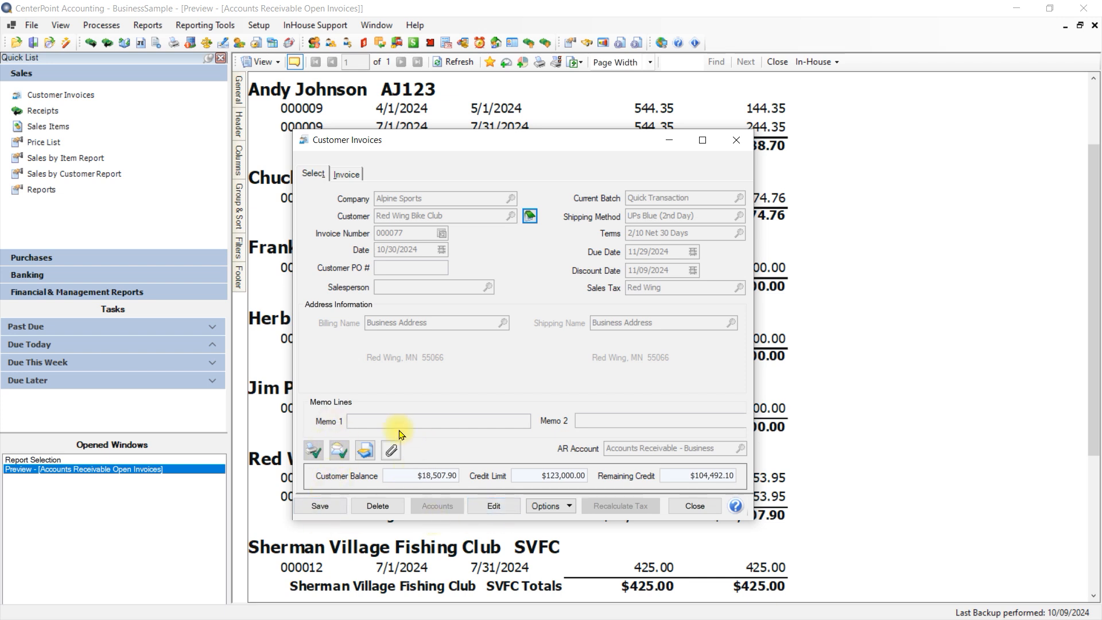
{"action": "left_click", "coordinate": [695, 506]}
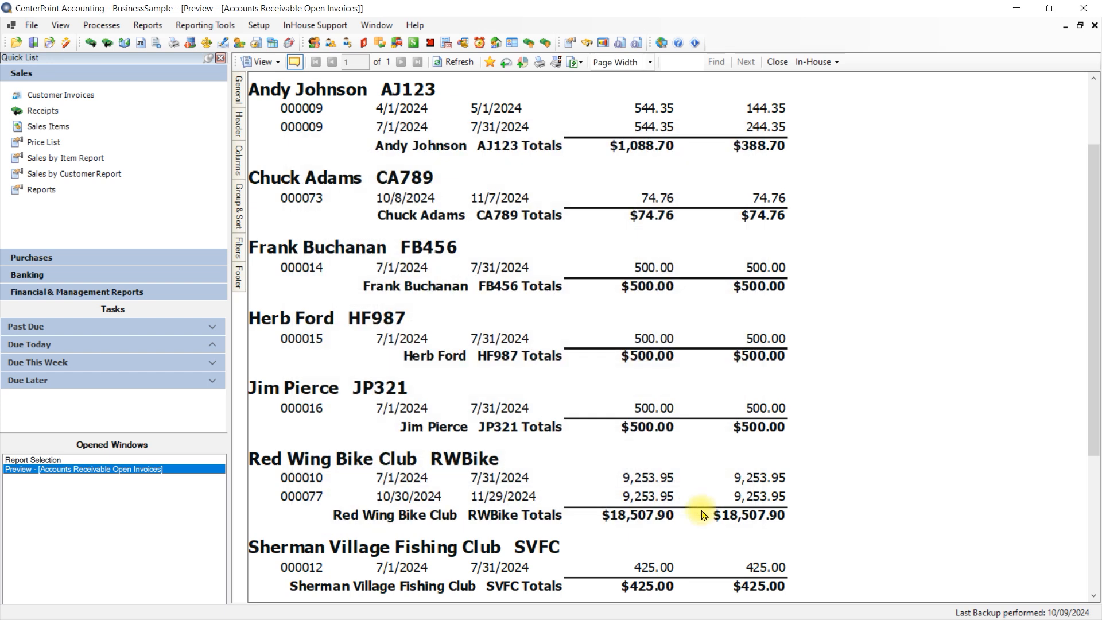
{"action": "left_click", "coordinate": [778, 61]}
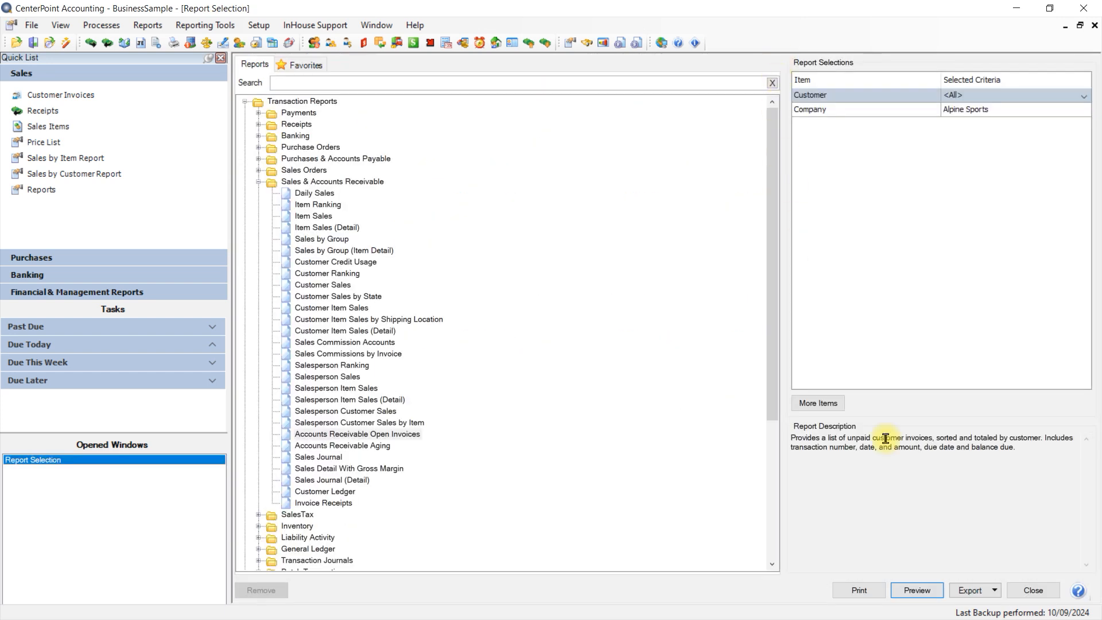
{"action": "left_click", "coordinate": [1031, 590]}
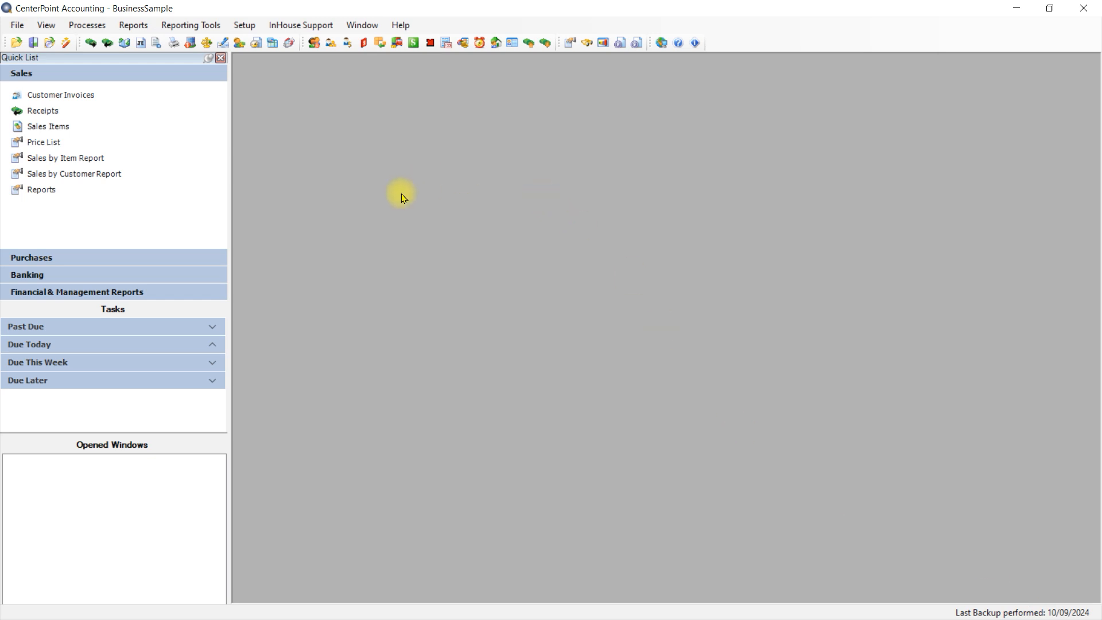